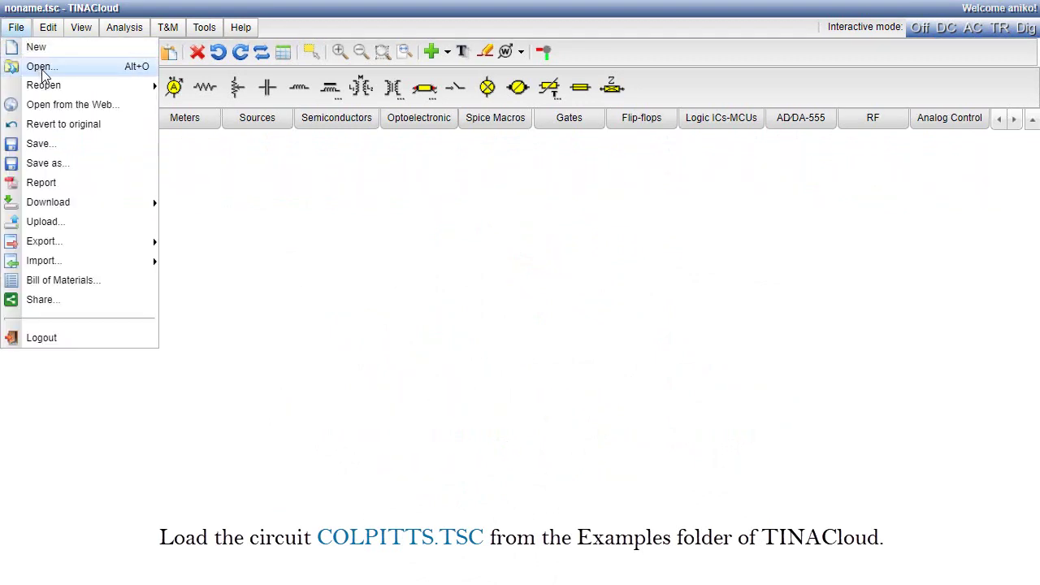
Step: Load the COLPITTS.TSC circuit from the TINA Examples folder via File > Open
click(39, 67)
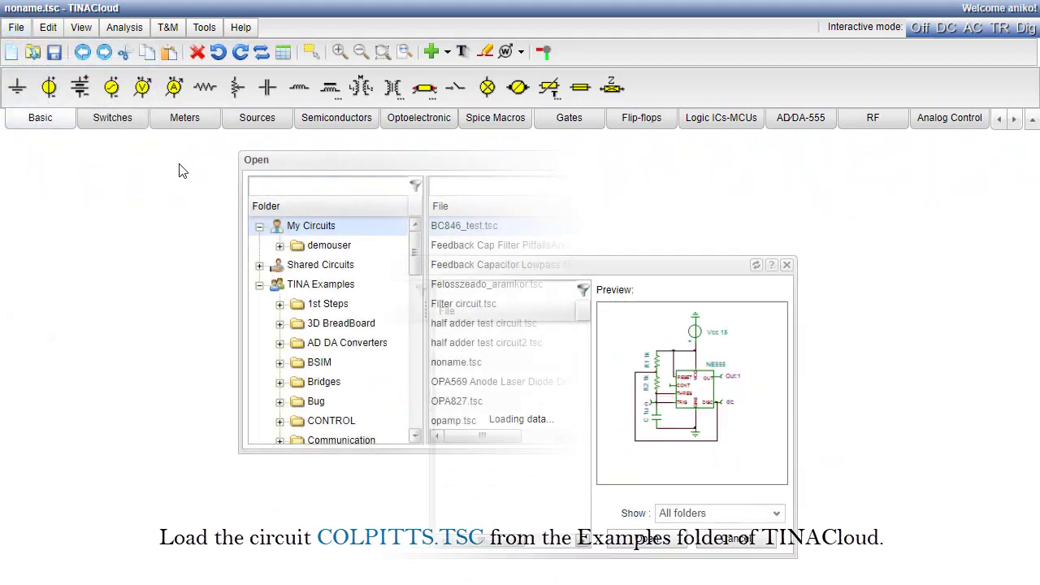
click(361, 284)
scroll(578, 263, down, 4)
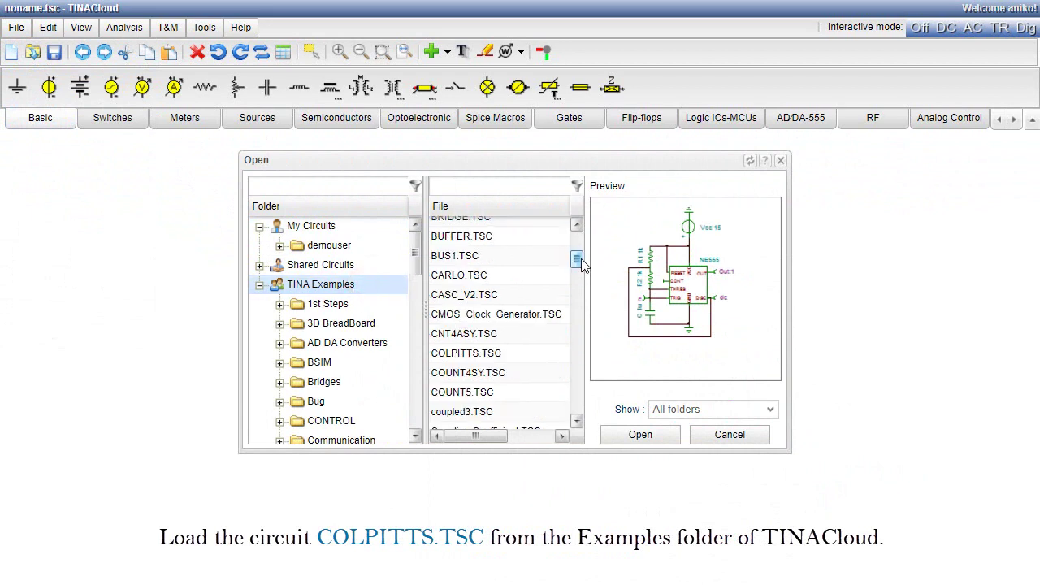
click(533, 354)
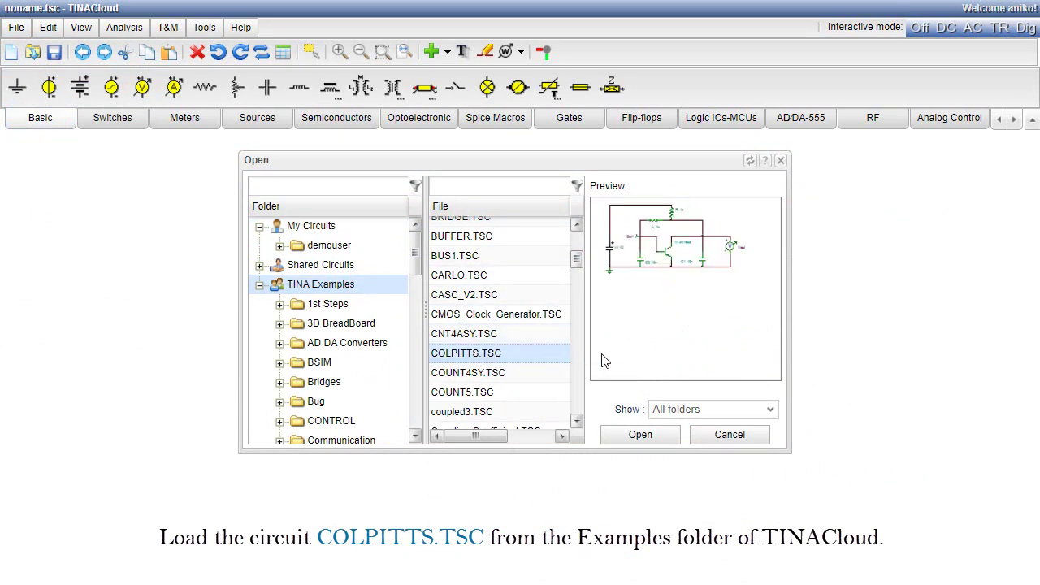
click(640, 436)
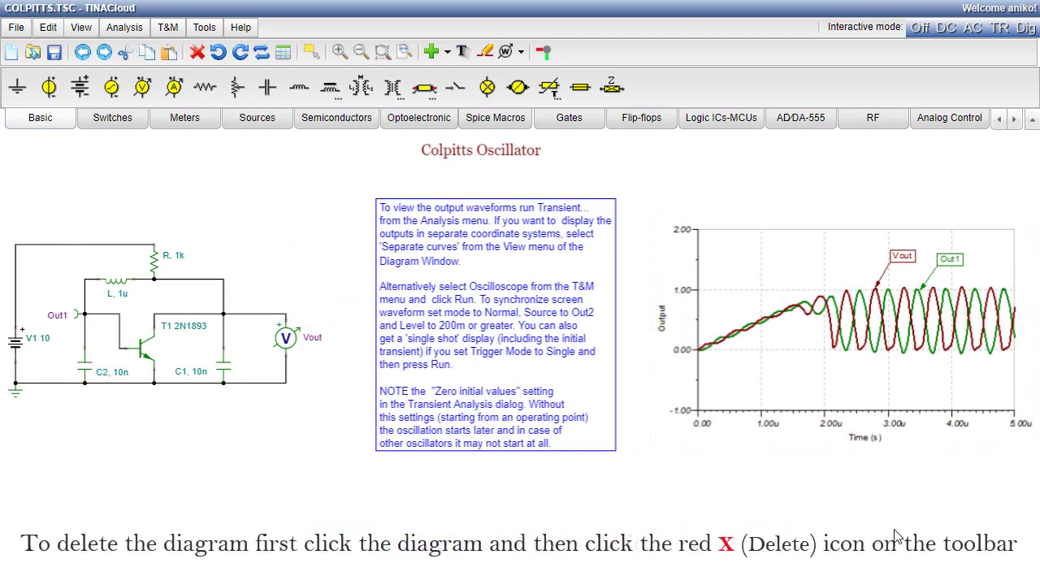
Step: Delete the old transient waveform diagram and select the instruction note for removal
click(875, 365)
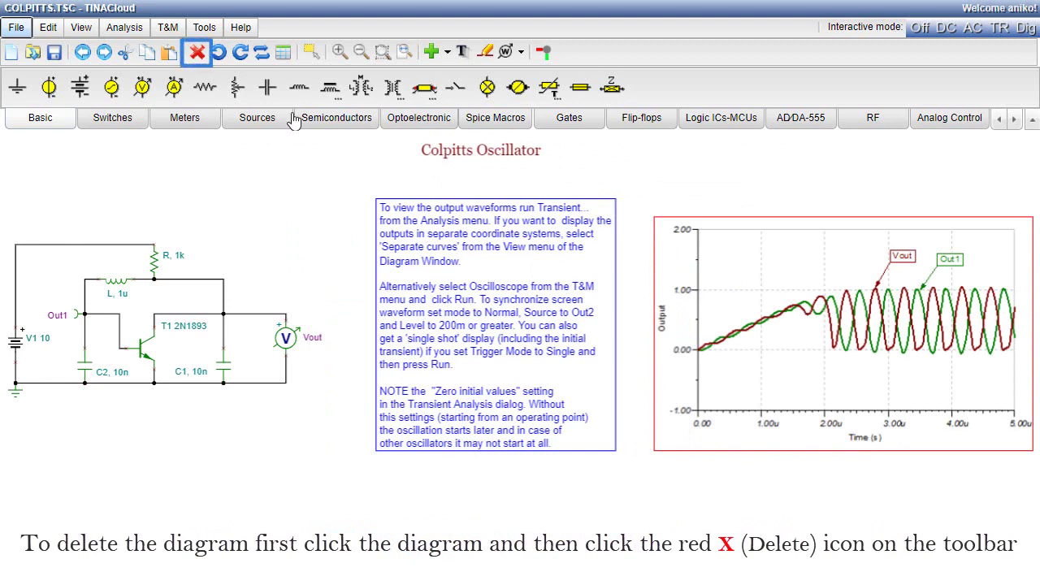
click(203, 58)
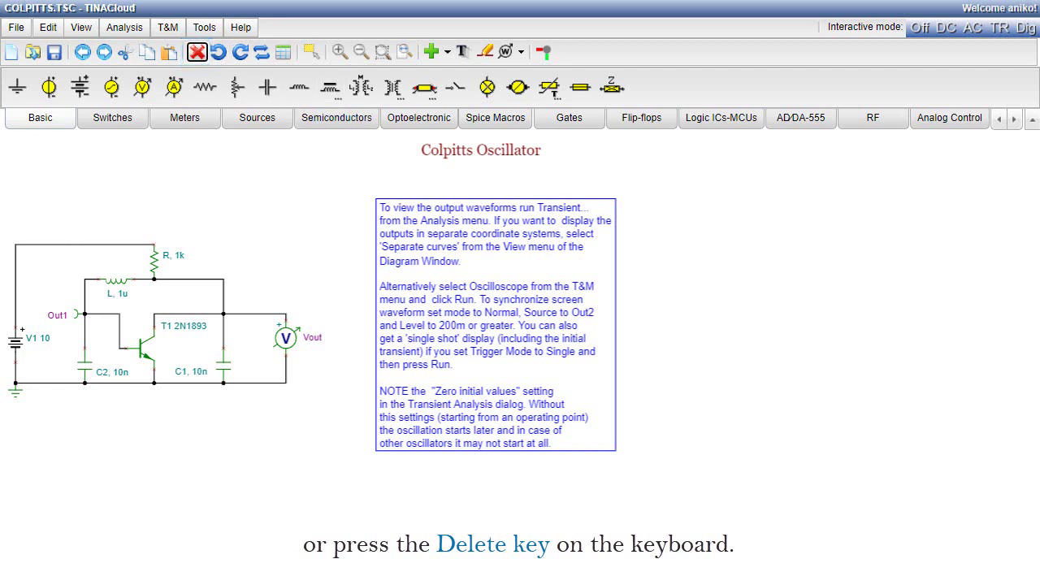
click(481, 262)
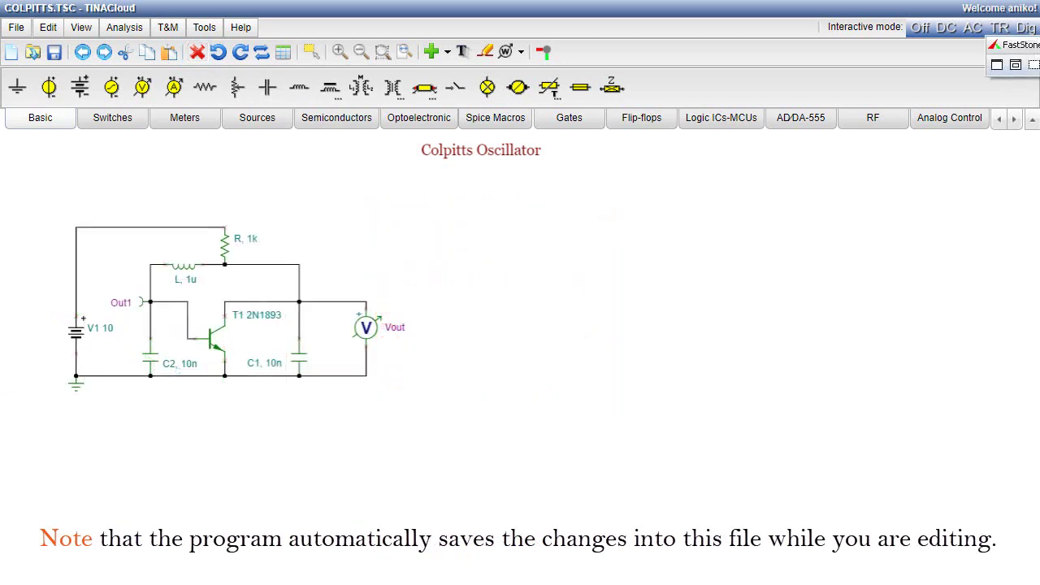
Step: Run a 0 to 5u transient analysis of the Colpitts oscillator with Zero initial values
click(124, 34)
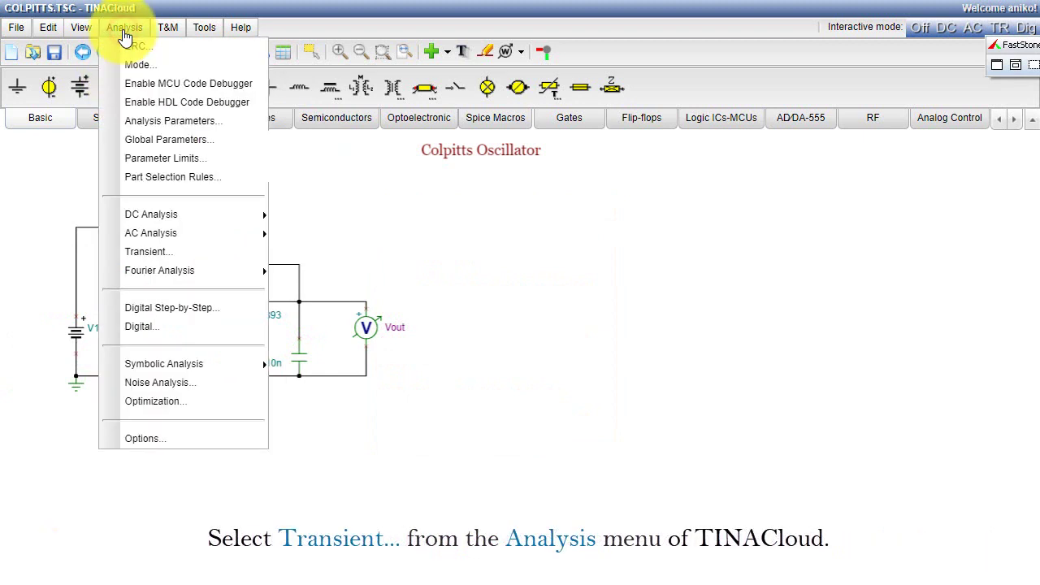
click(206, 254)
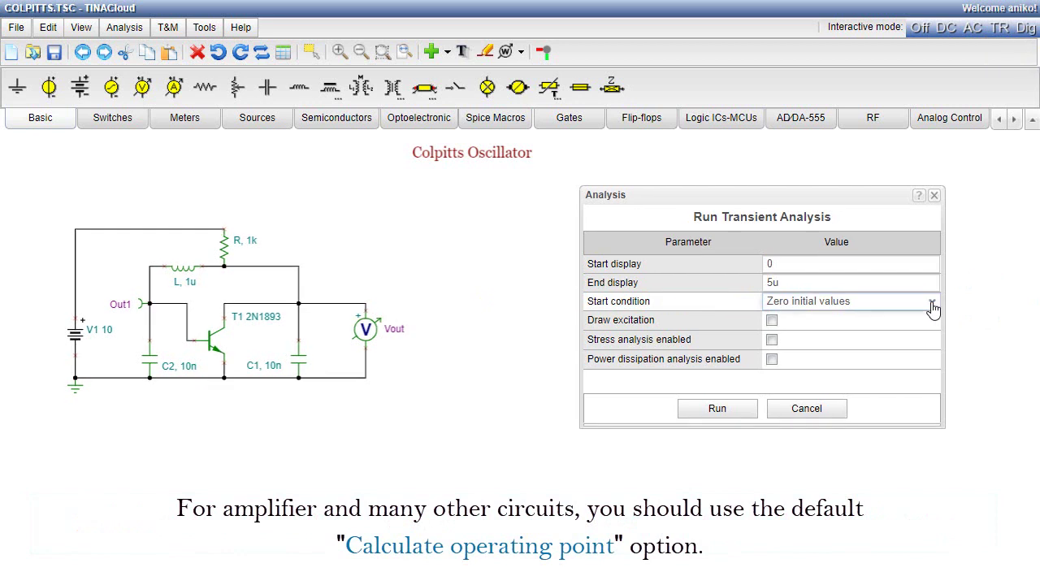
click(933, 308)
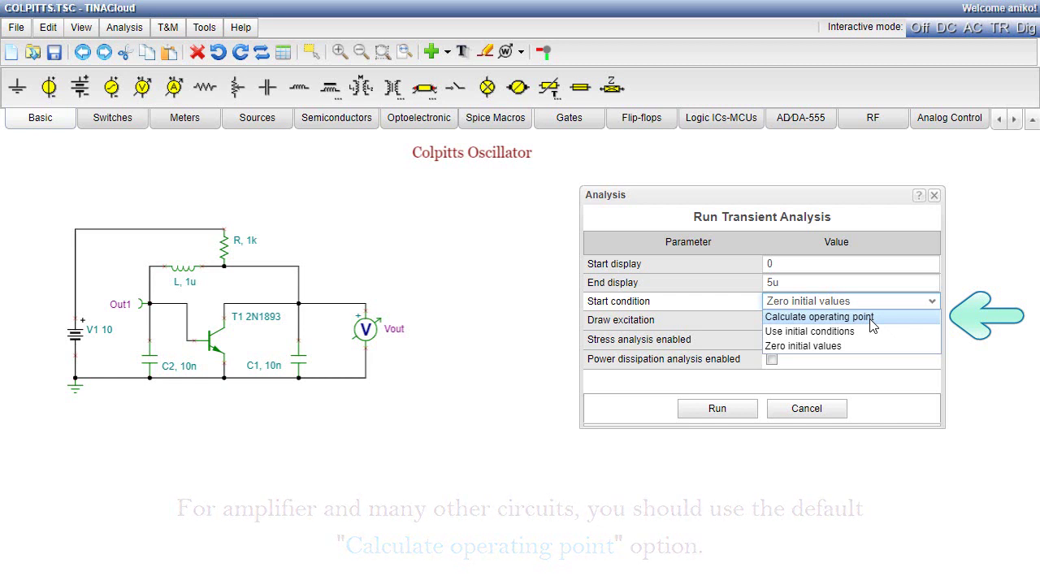
click(718, 416)
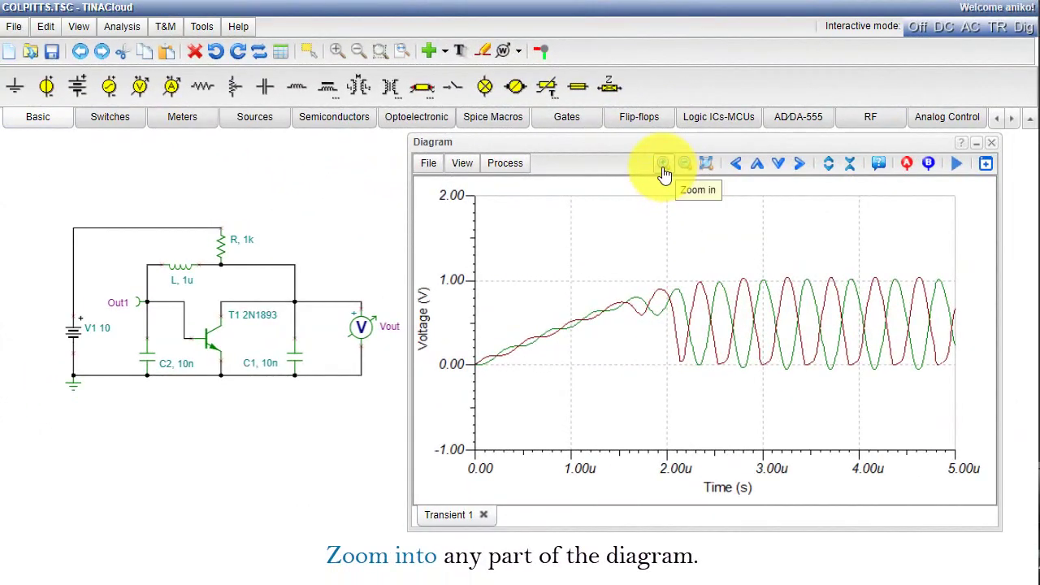
Step: Zoom into the 0.70u–3.70u span and place cursors A and B near 0.79u and 2.33u
click(664, 167)
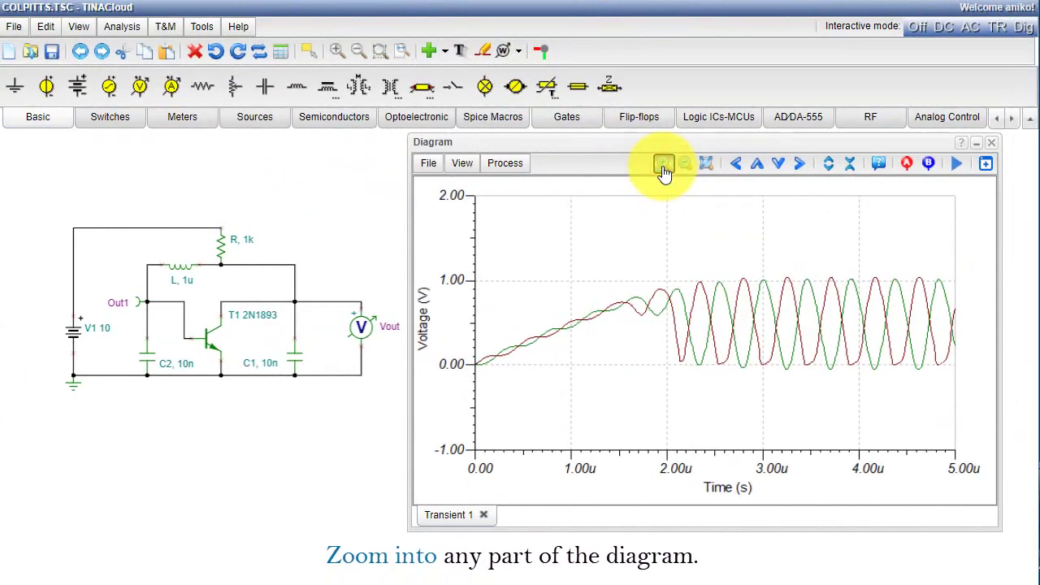
click(699, 286)
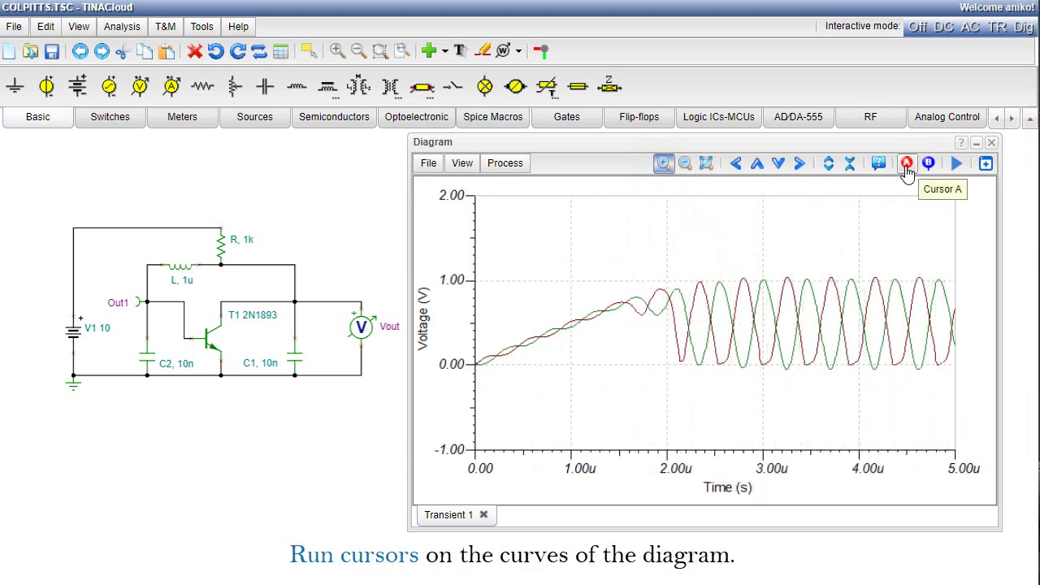
click(908, 166)
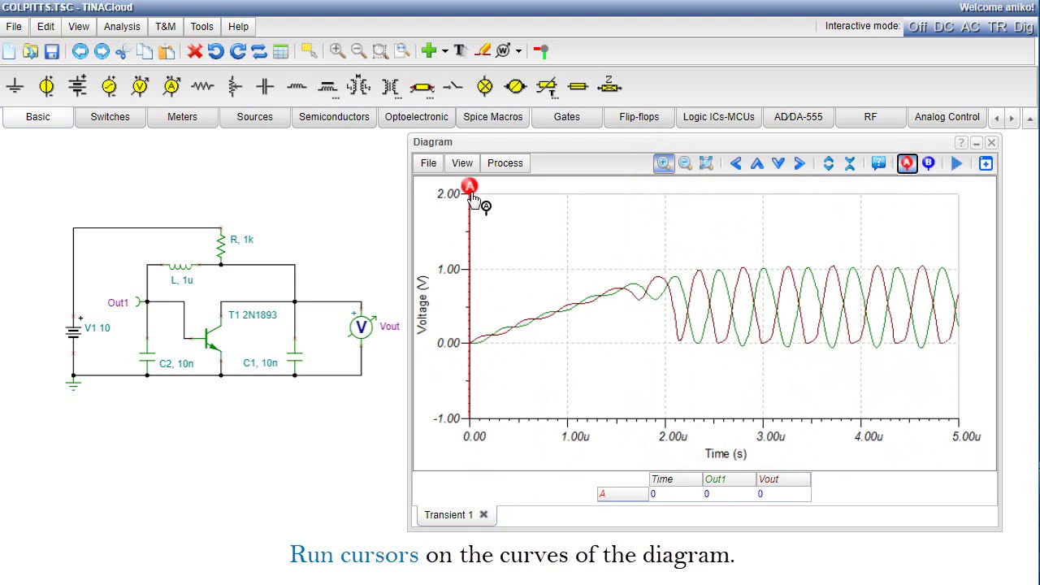
drag(474, 198, 544, 195)
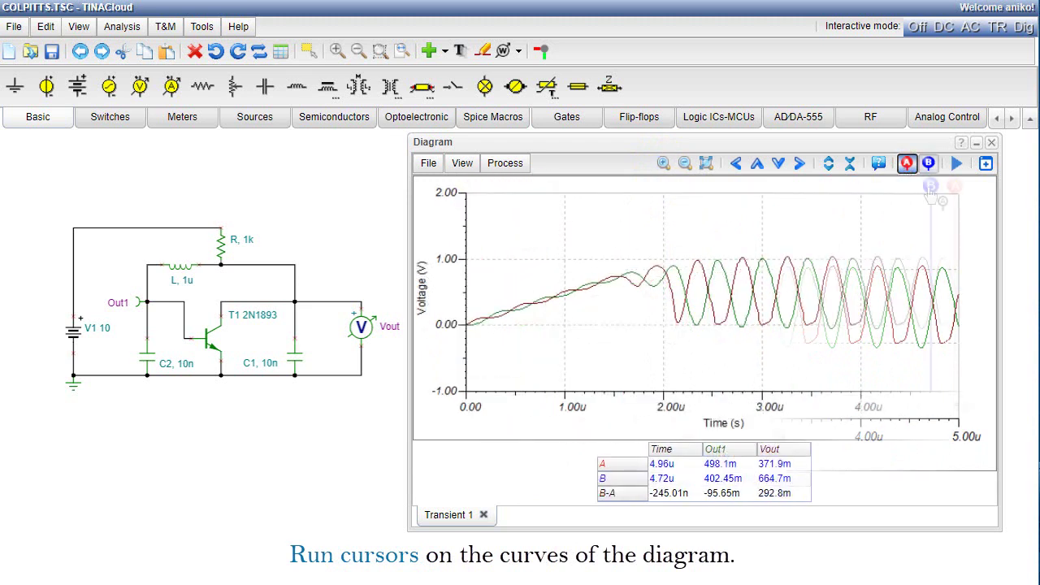
drag(932, 189, 665, 187)
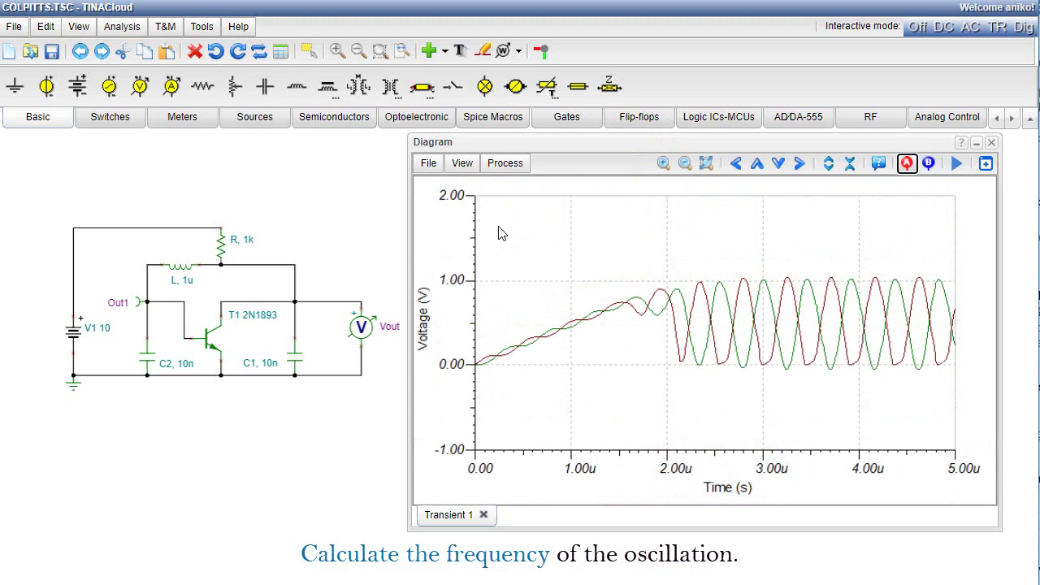
Step: Enable the Freq. & Slope readouts and turn on measurement cursors A and B
click(470, 174)
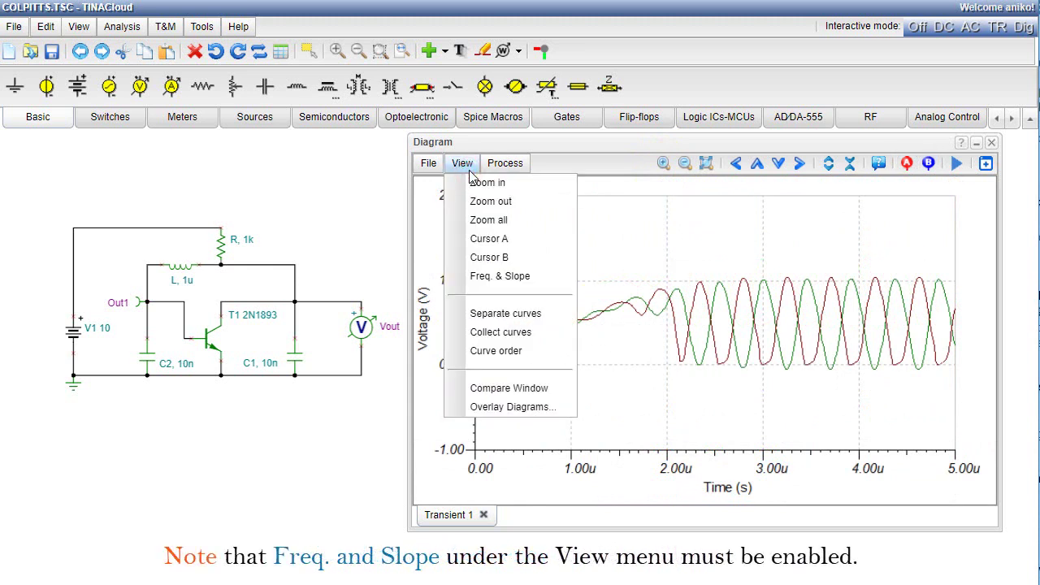
click(499, 283)
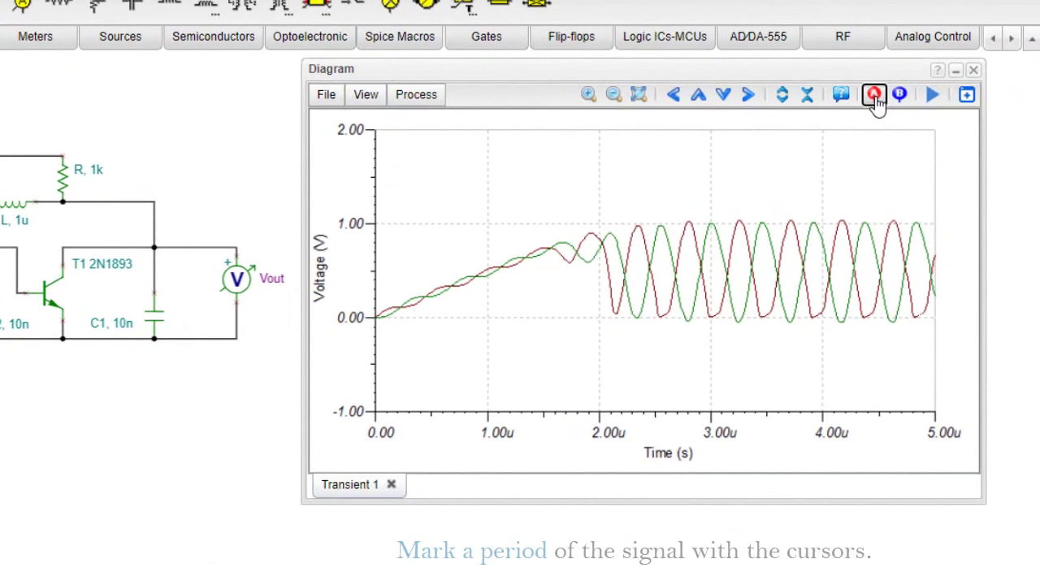
click(874, 96)
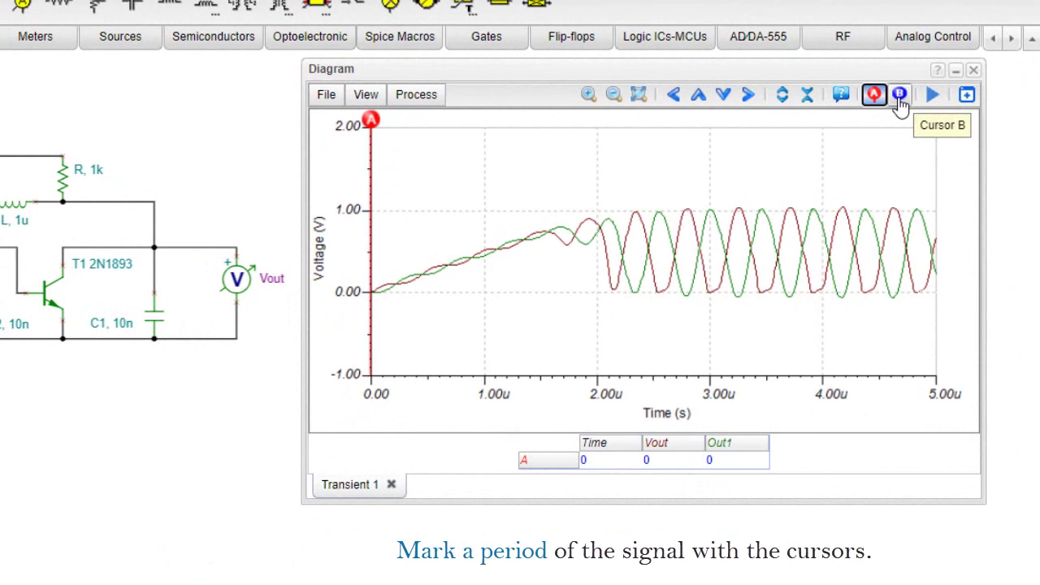
click(899, 100)
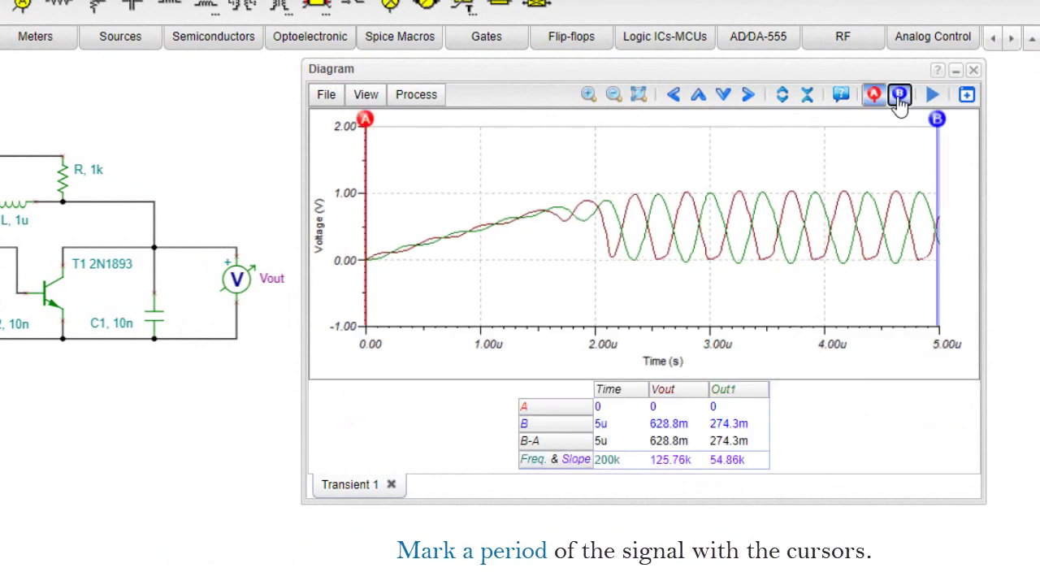
Step: Snap cursors A and B to adjacent Vout peaks near 2.81u and 3.29u using Local maximum
drag(937, 122, 743, 122)
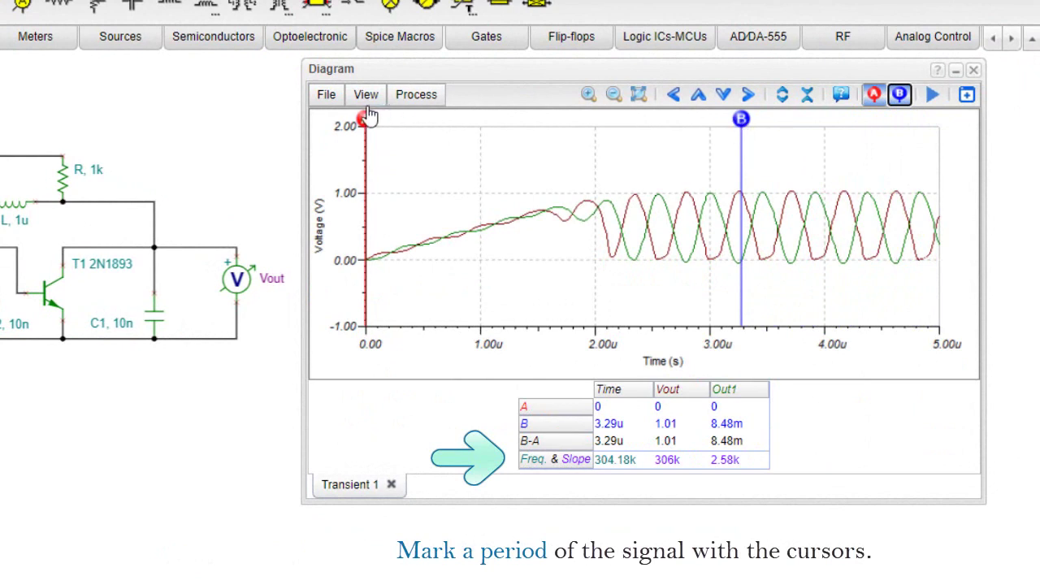
drag(363, 122, 689, 175)
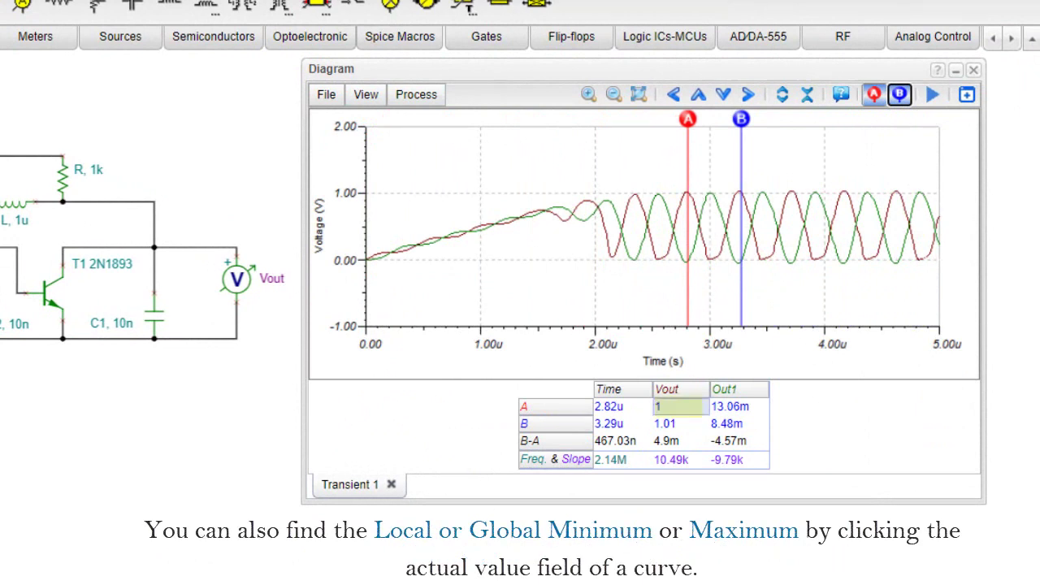
click(659, 406)
click(352, 386)
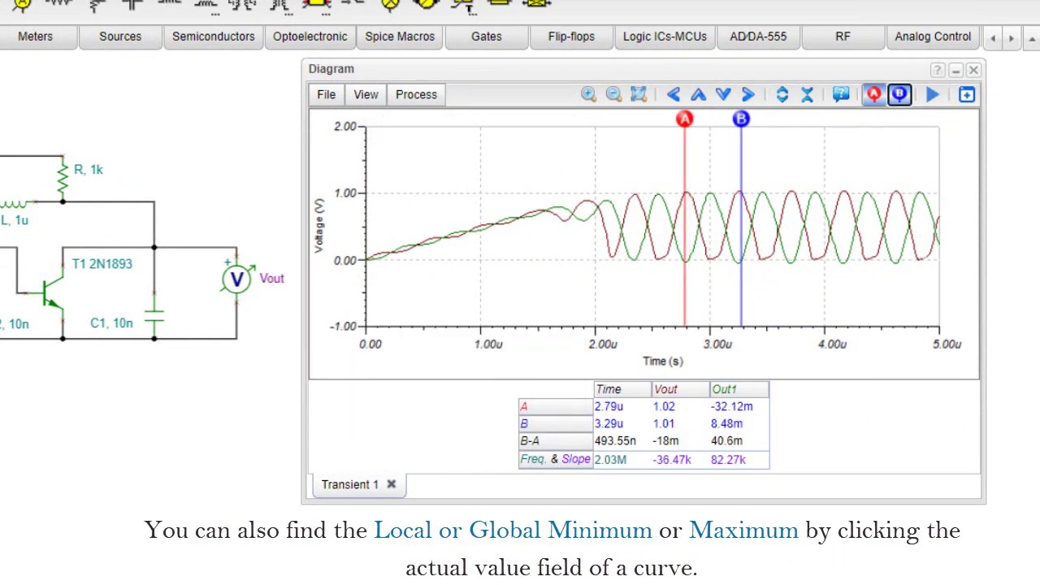
click(664, 423)
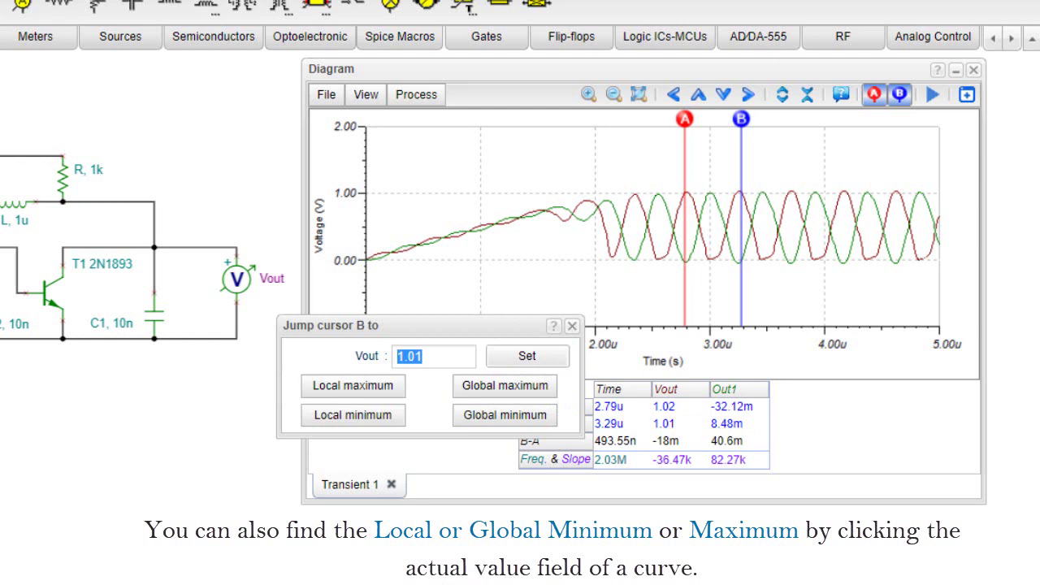
click(353, 385)
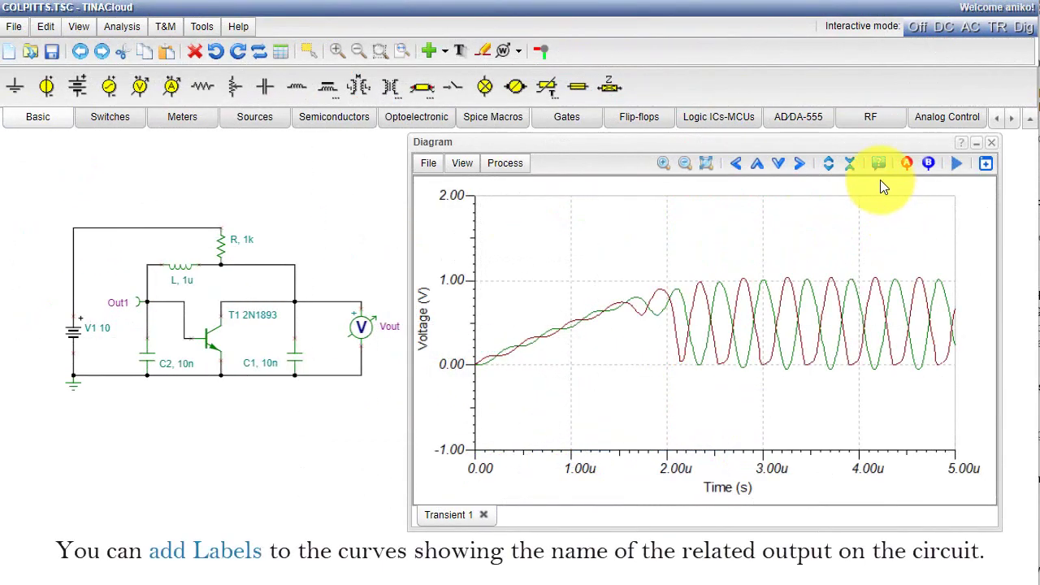
Step: Label the red curve Vout and the green curve Out1 with Auto-label
click(877, 164)
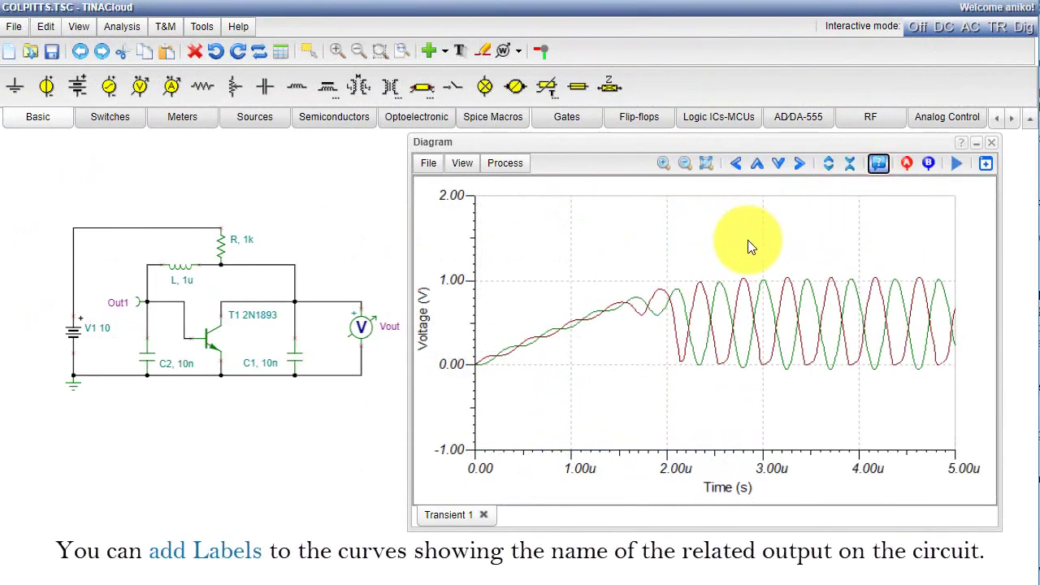
click(745, 279)
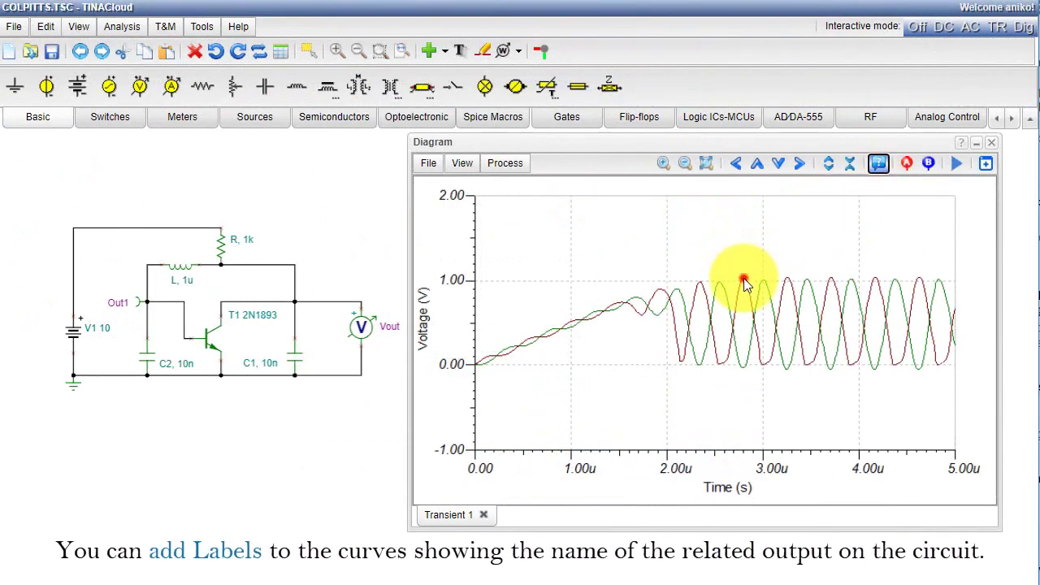
click(793, 264)
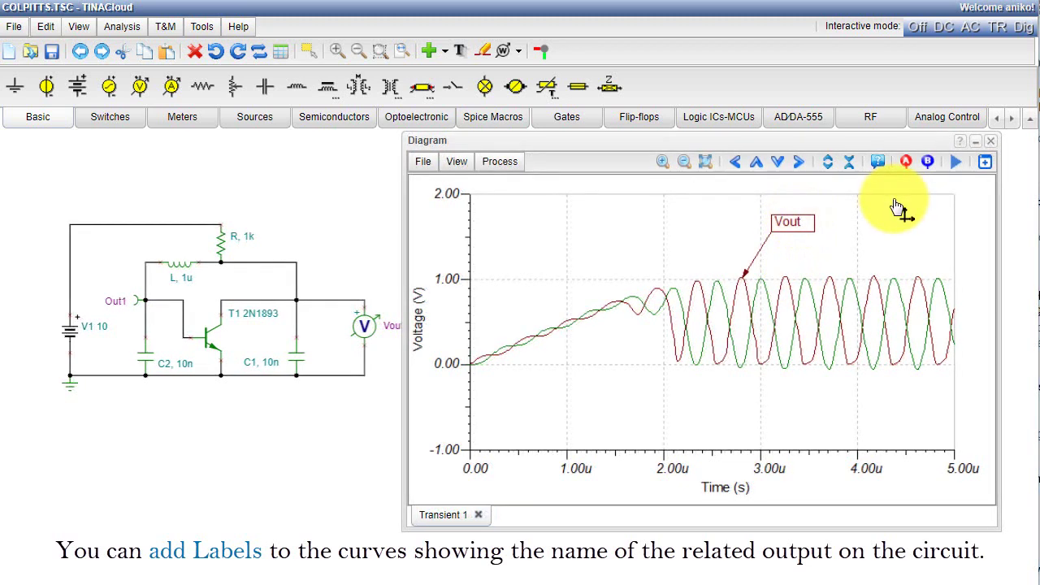
click(879, 164)
click(880, 165)
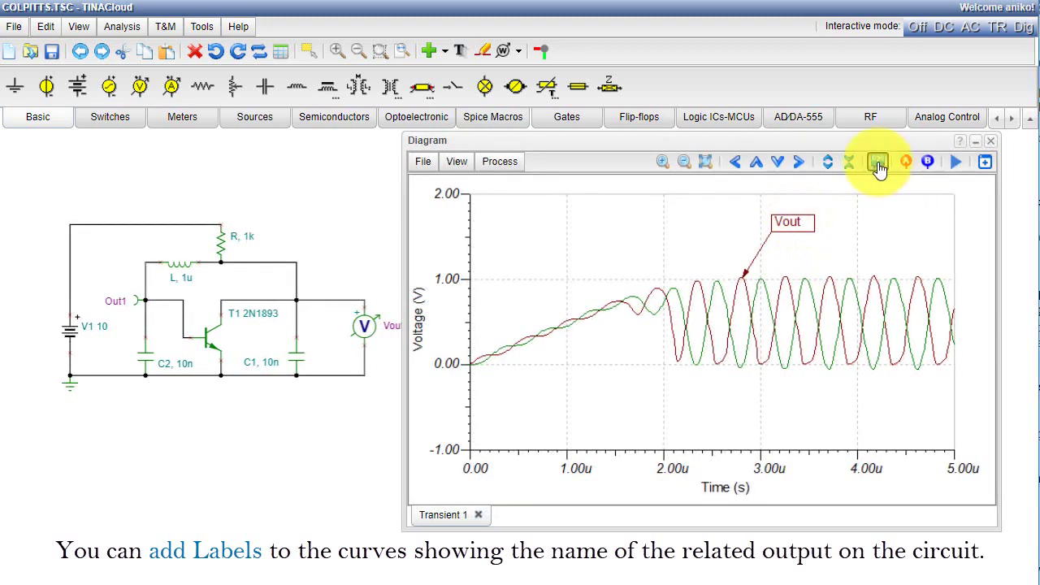
click(850, 283)
click(864, 290)
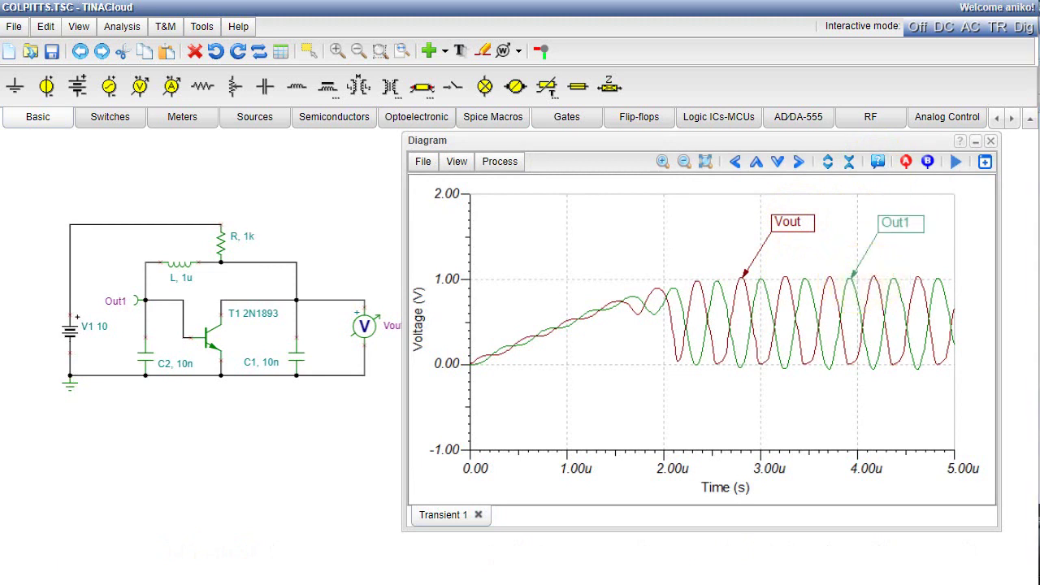
Step: Separate the curves into individual plots, then collect them back into one diagram
click(459, 162)
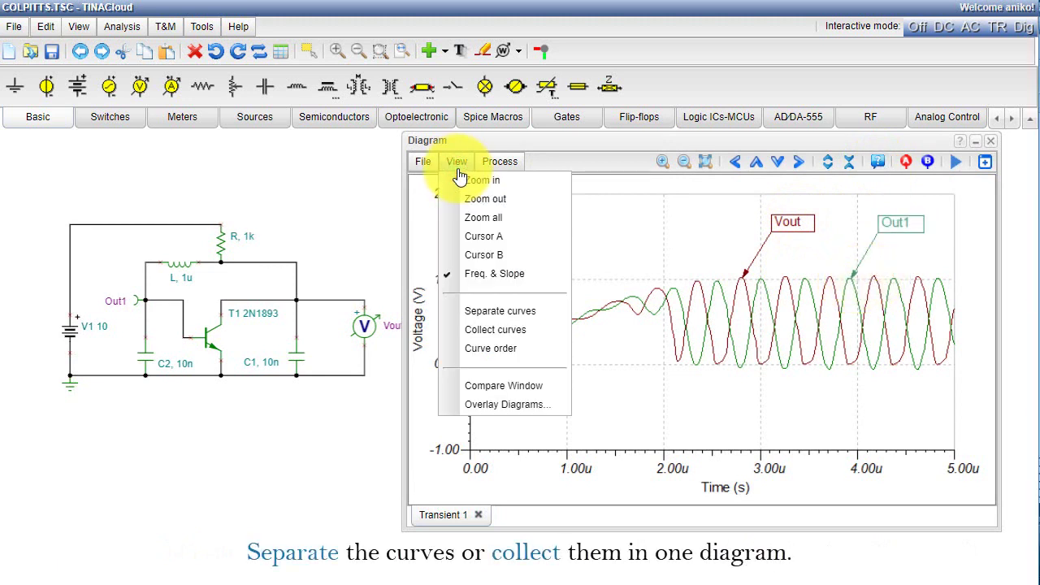
click(499, 312)
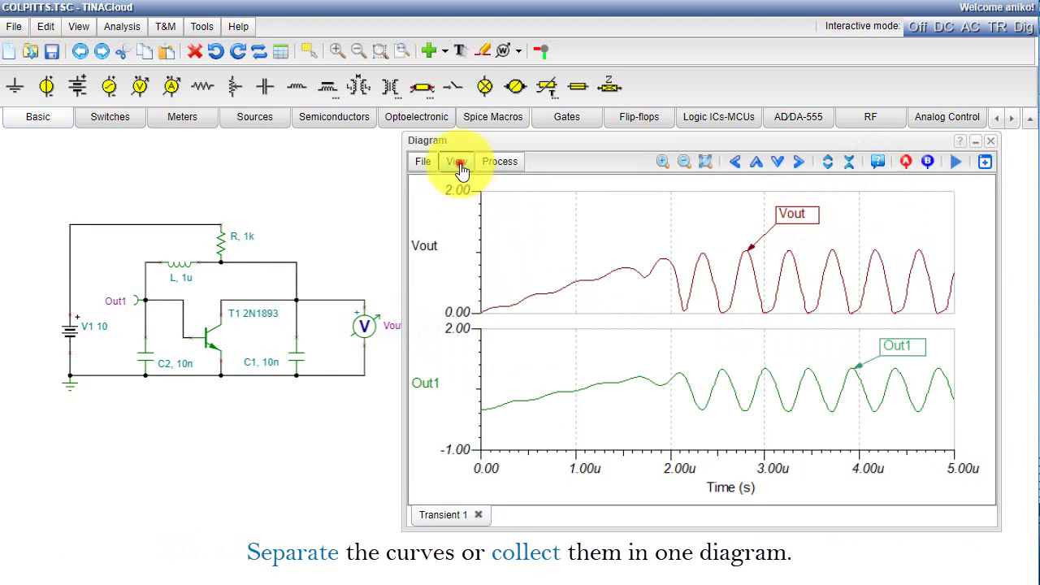
click(459, 166)
click(491, 332)
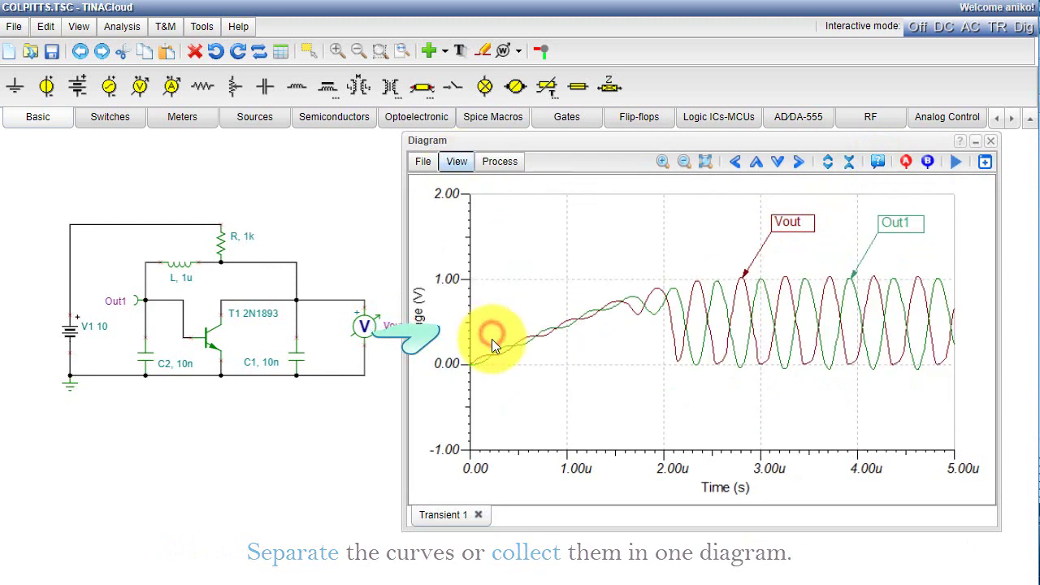
Step: Close the diagram window and start inserting the 450x320 Transient 1 diagram
click(991, 141)
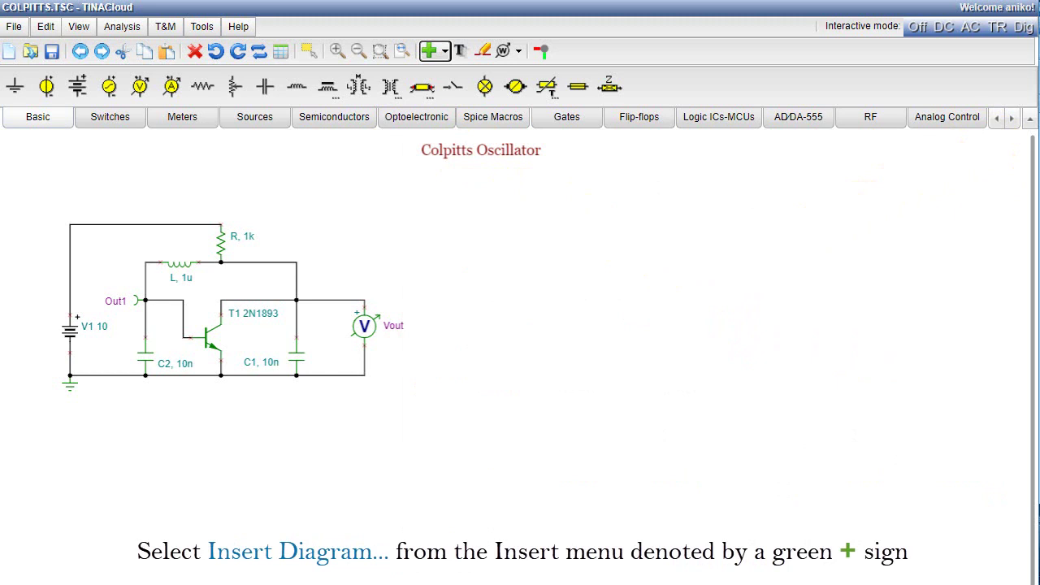
click(445, 59)
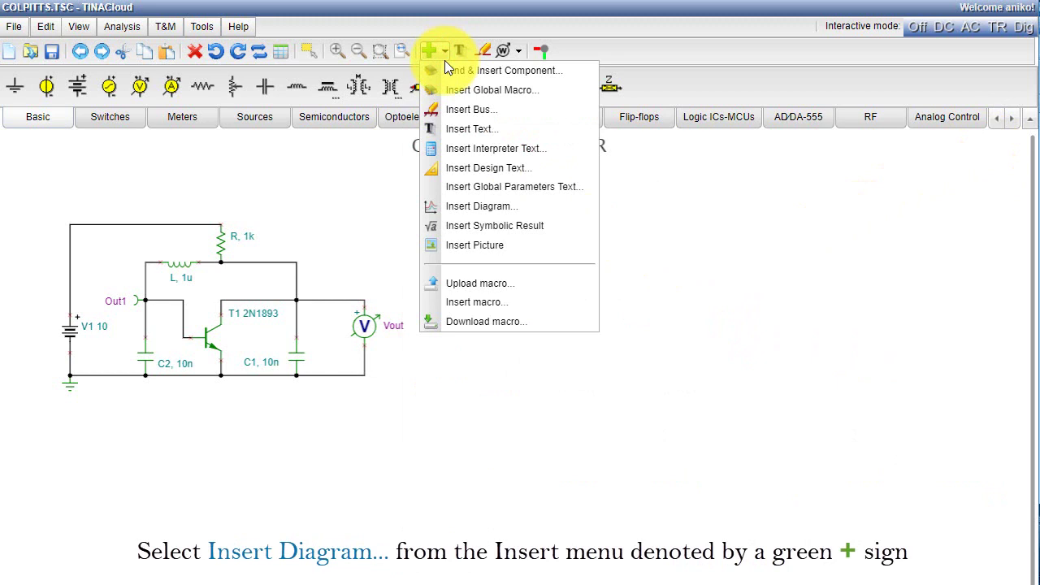
click(496, 207)
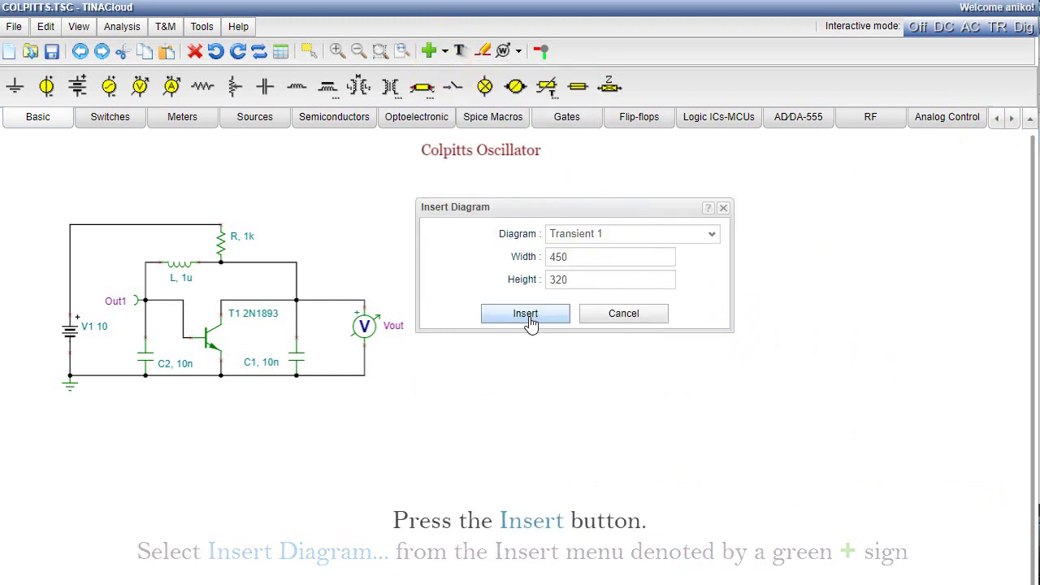
click(527, 316)
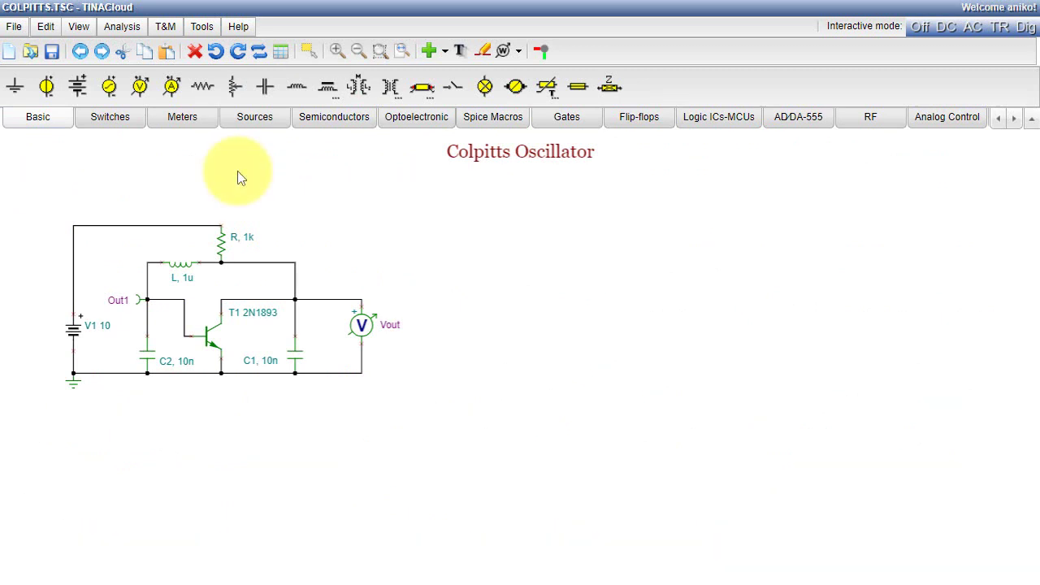
Step: Launch the virtual oscilloscope from T&M and start it acquiring
click(167, 29)
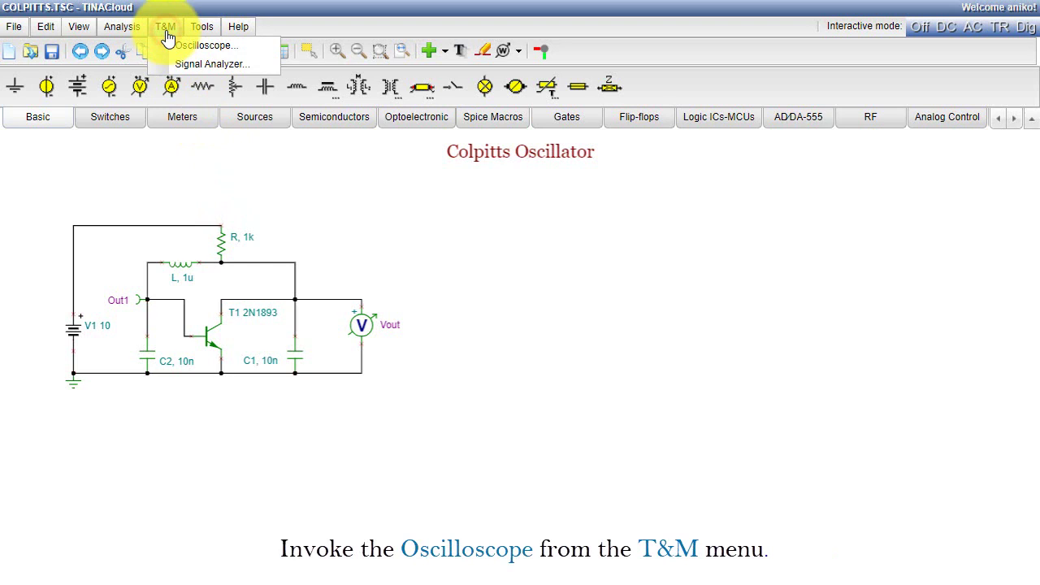
click(195, 46)
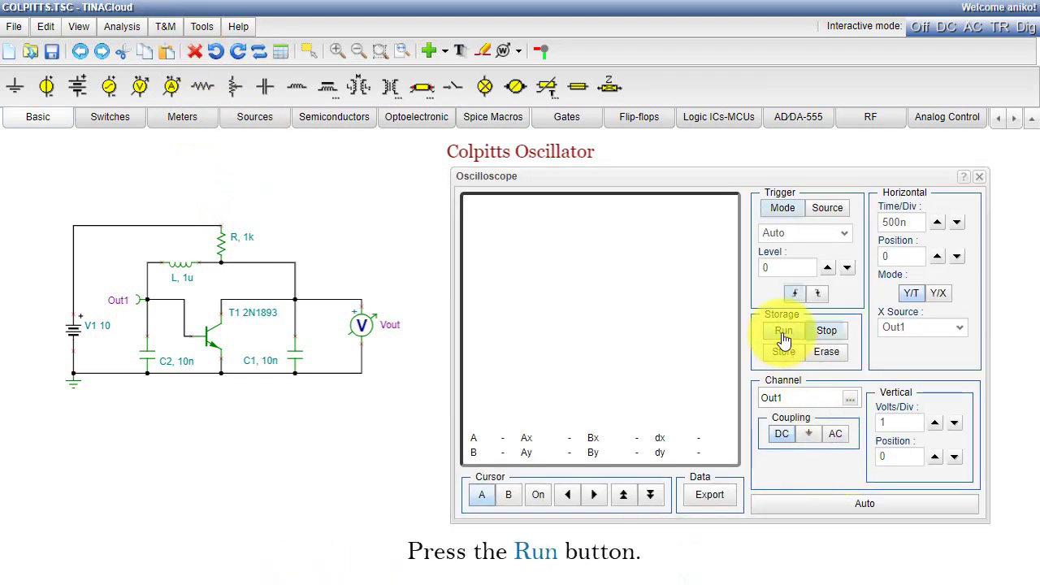
click(784, 333)
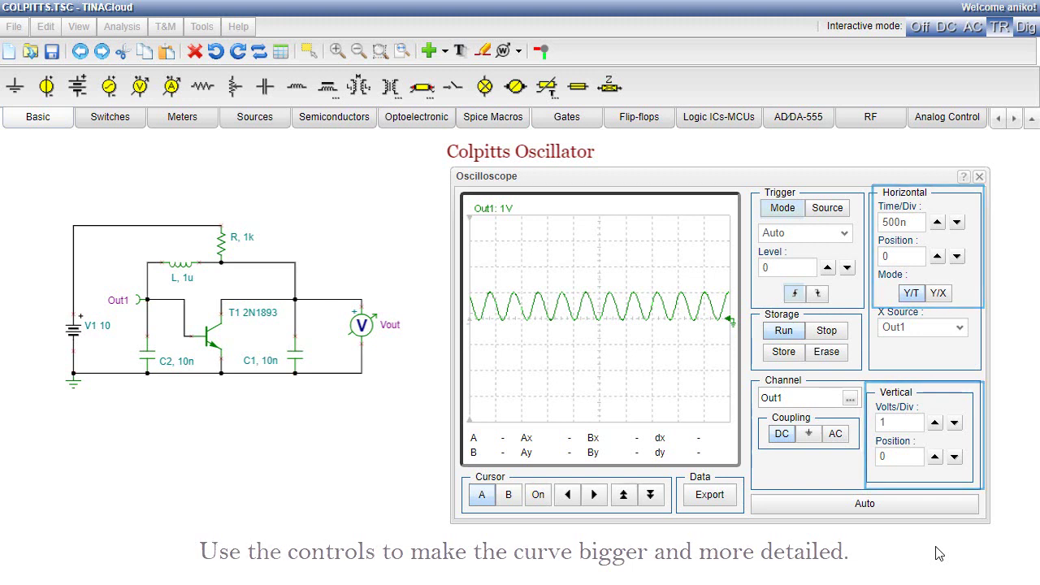
Step: Set the oscilloscope to 200m volts/div, -500m vertical position and 100n time/div
double_click(887, 423)
text(200m)
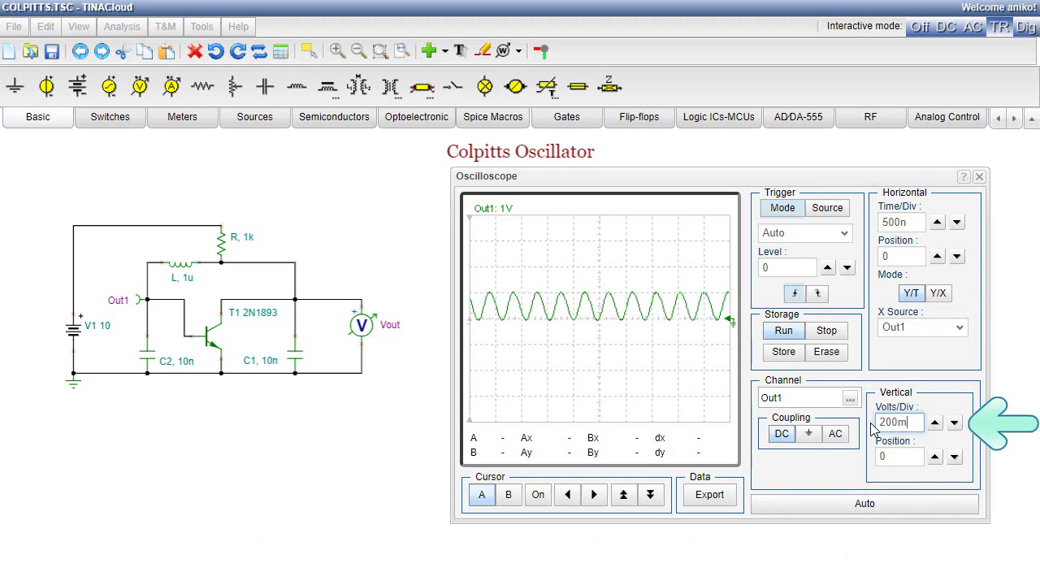
double_click(886, 456)
key(BackSpace)
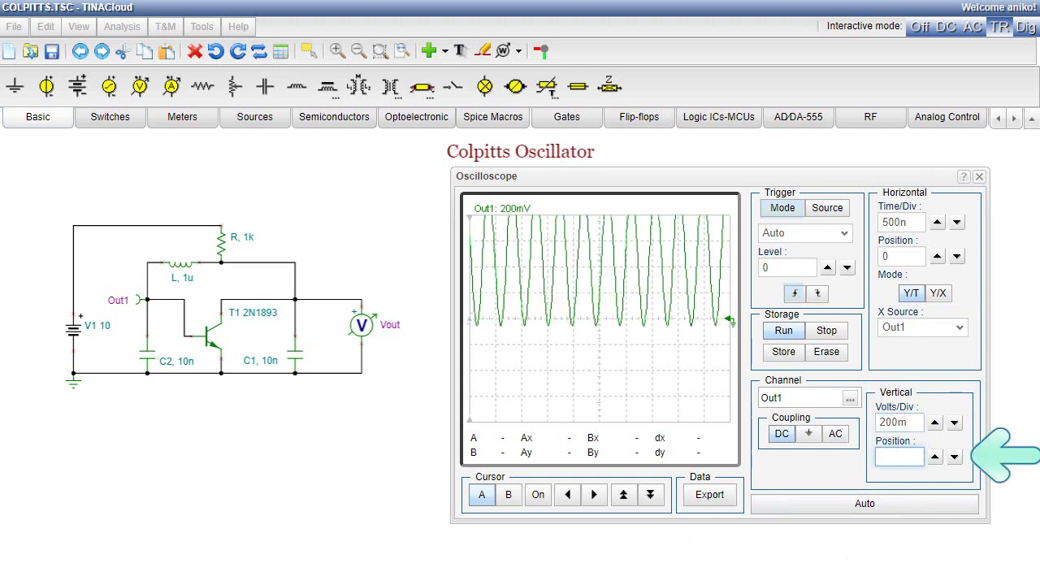
text(-500m)
key(Return)
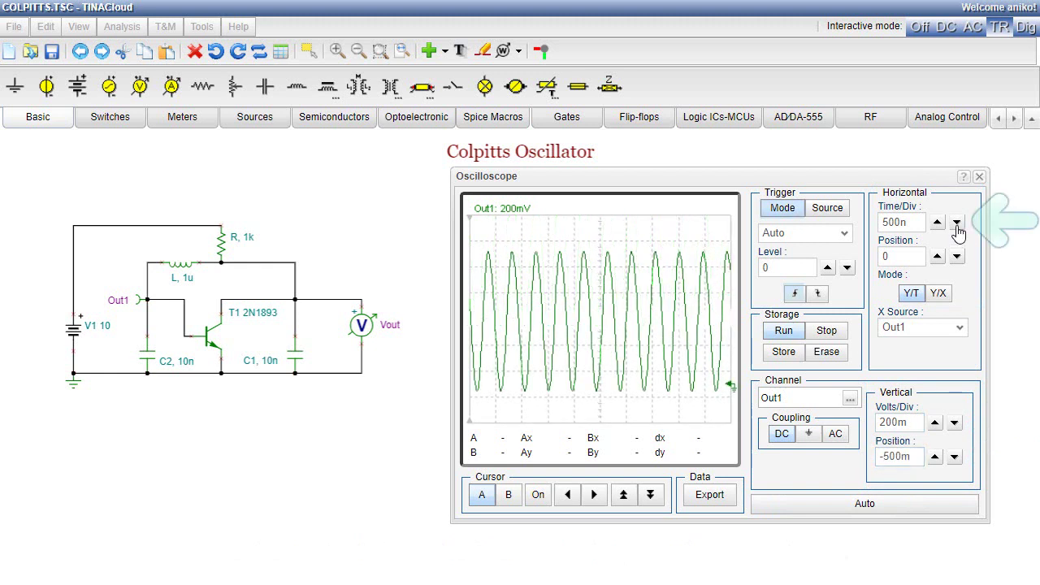
click(957, 224)
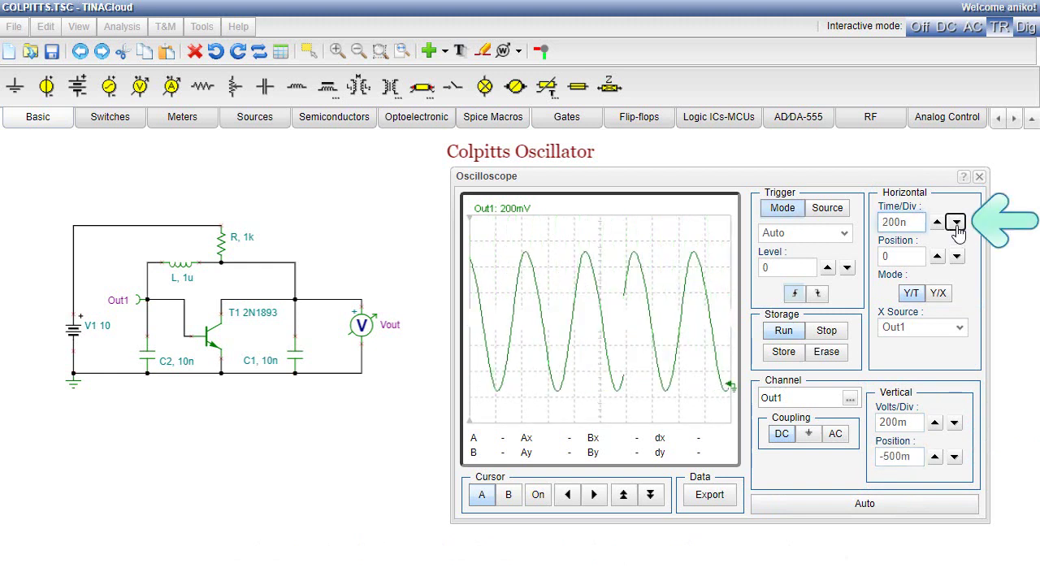
click(957, 223)
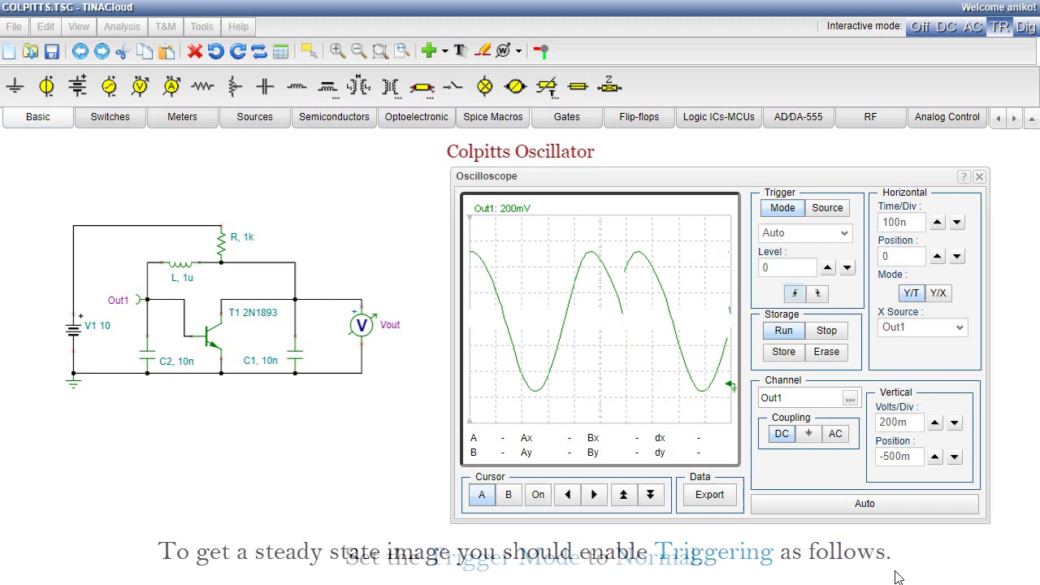
Step: Set the trigger to Normal mode with source Out1 and a 300m level
click(841, 233)
click(831, 269)
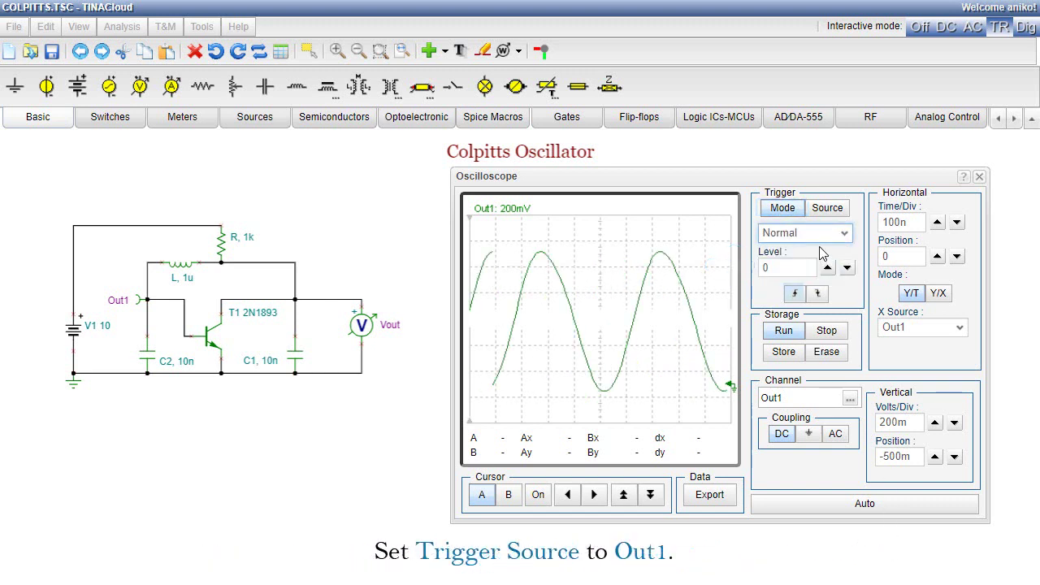
click(829, 210)
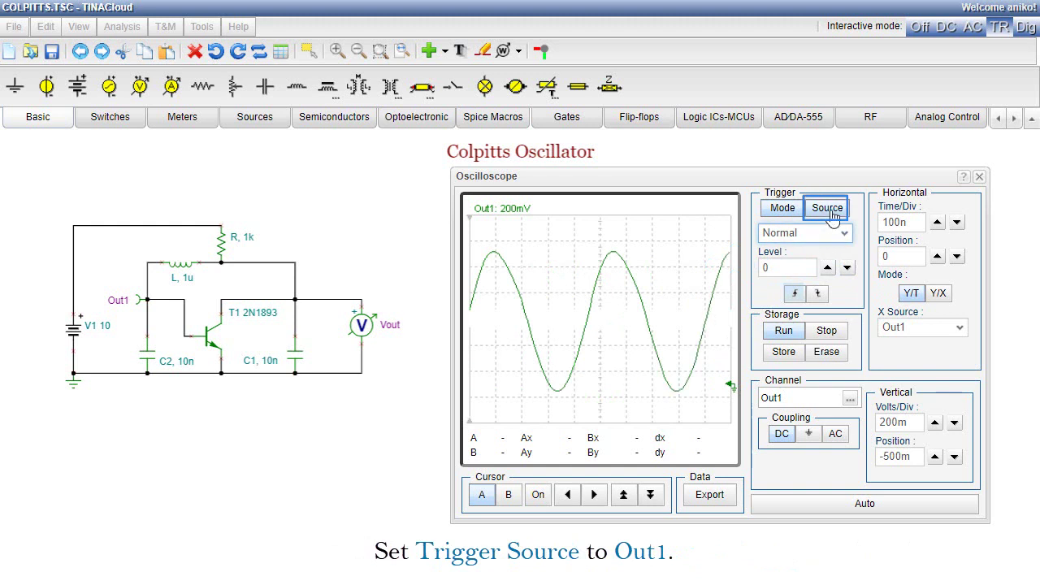
click(844, 233)
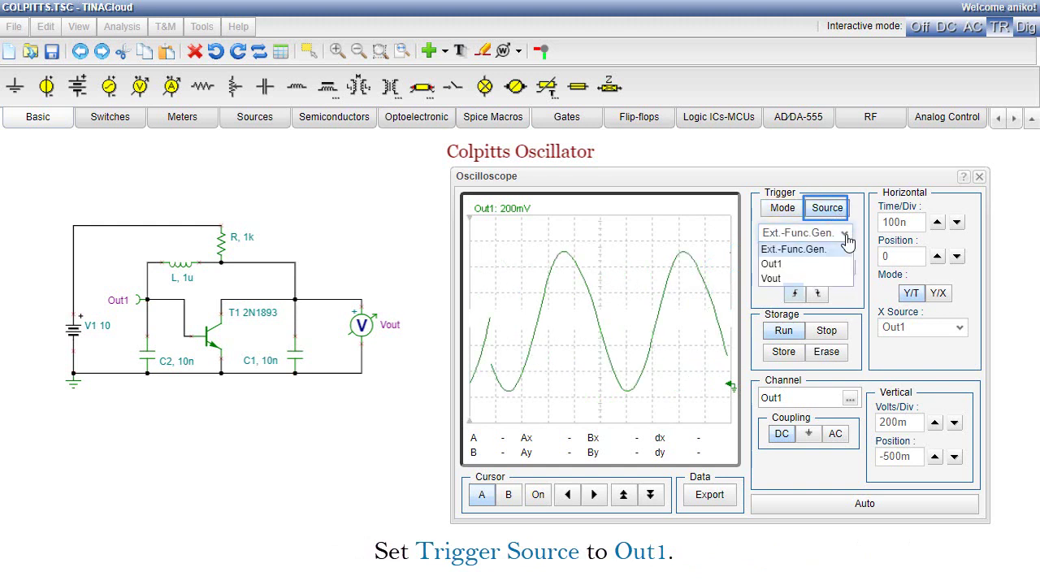
click(809, 268)
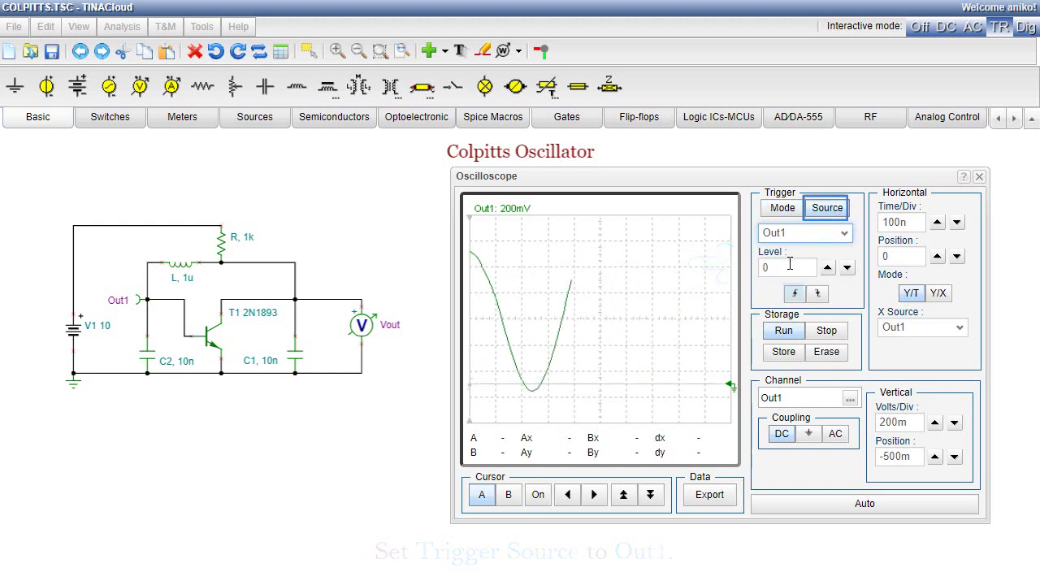
double_click(766, 268)
key(BackSpace)
text(300m)
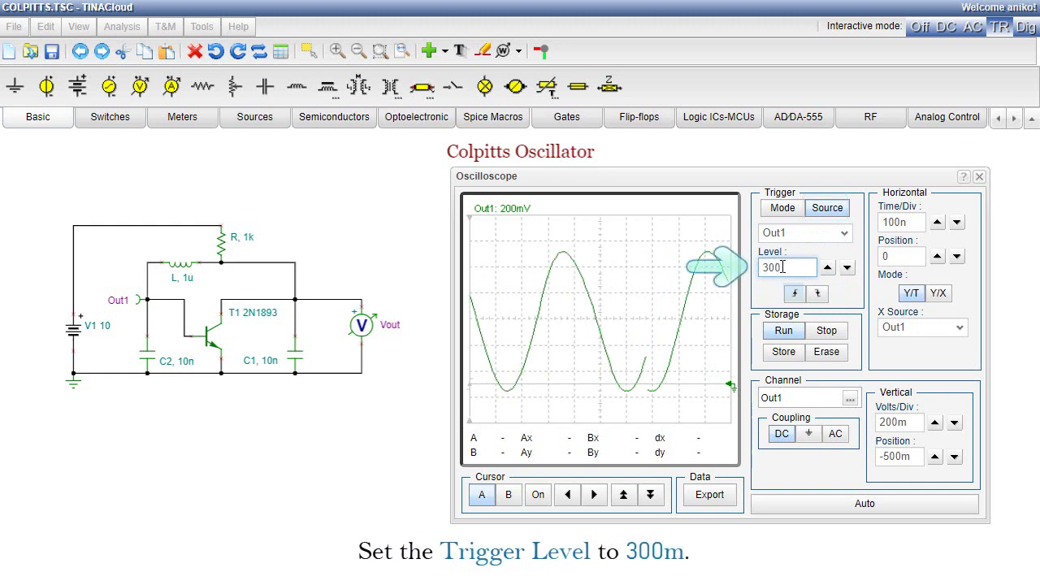
key(Return)
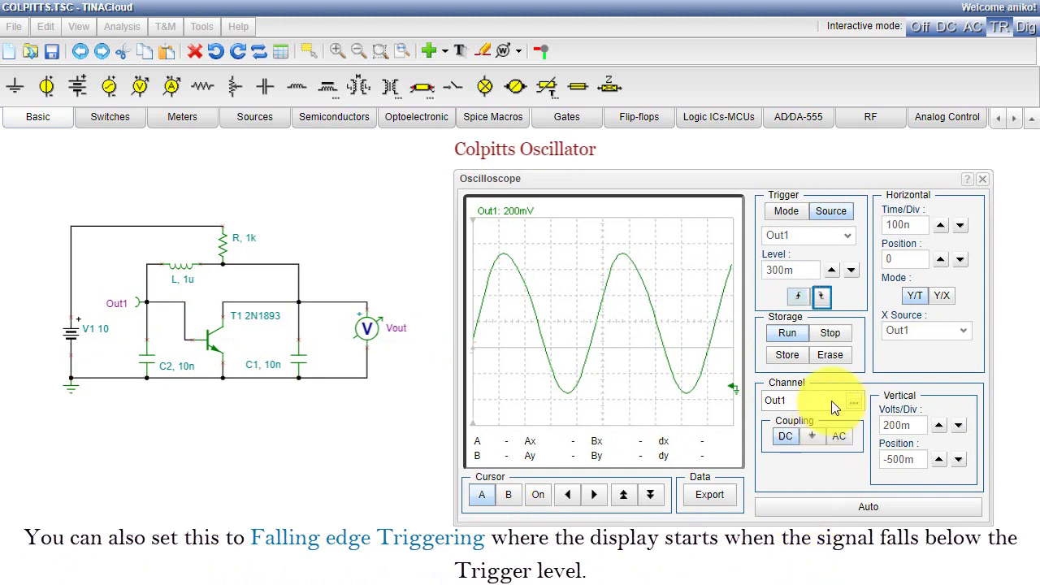
Step: Switch to falling-edge triggering and add Vout as a second oscilloscope trace
click(823, 297)
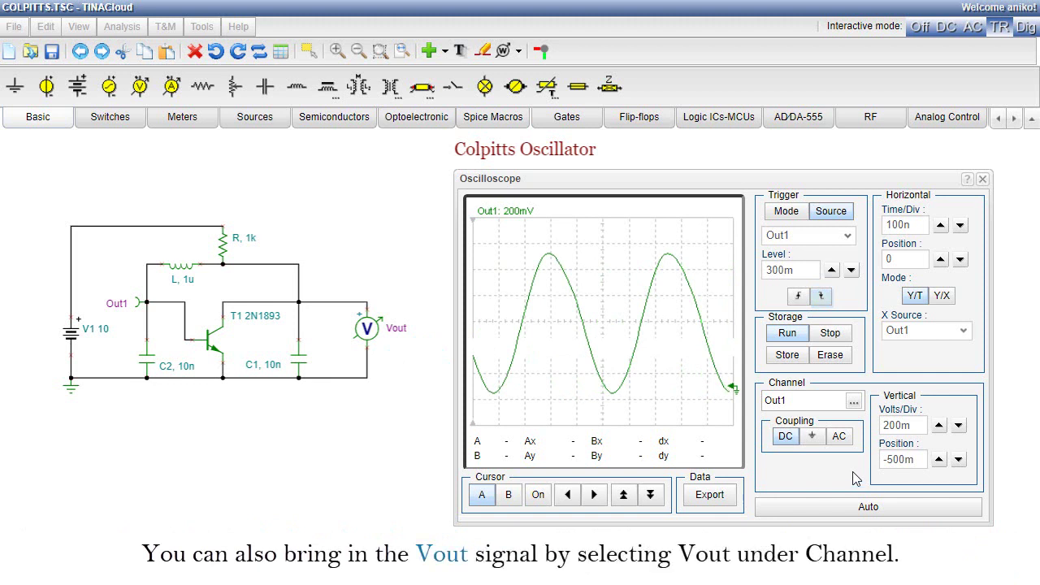
click(854, 401)
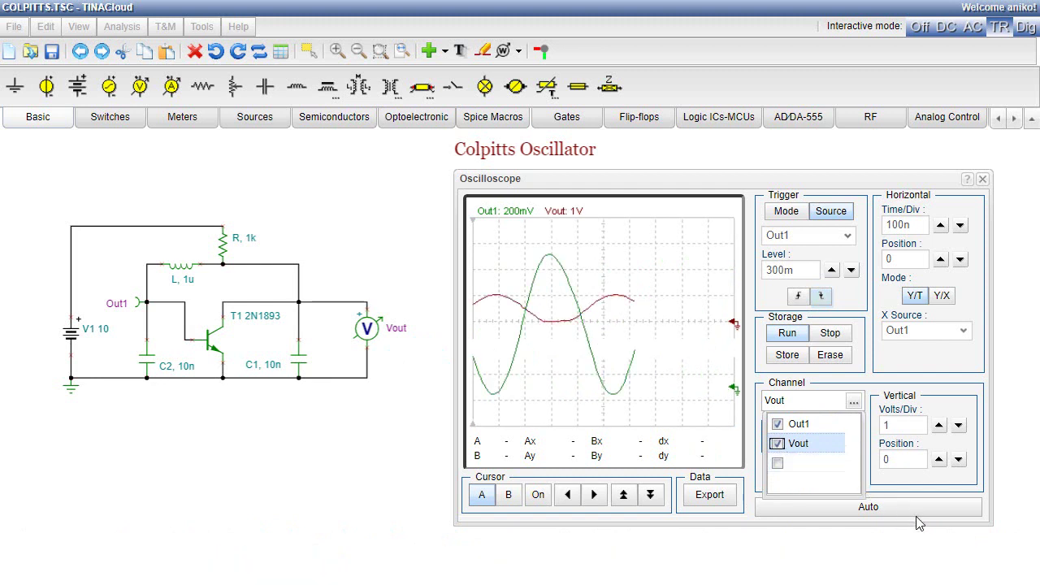
click(931, 543)
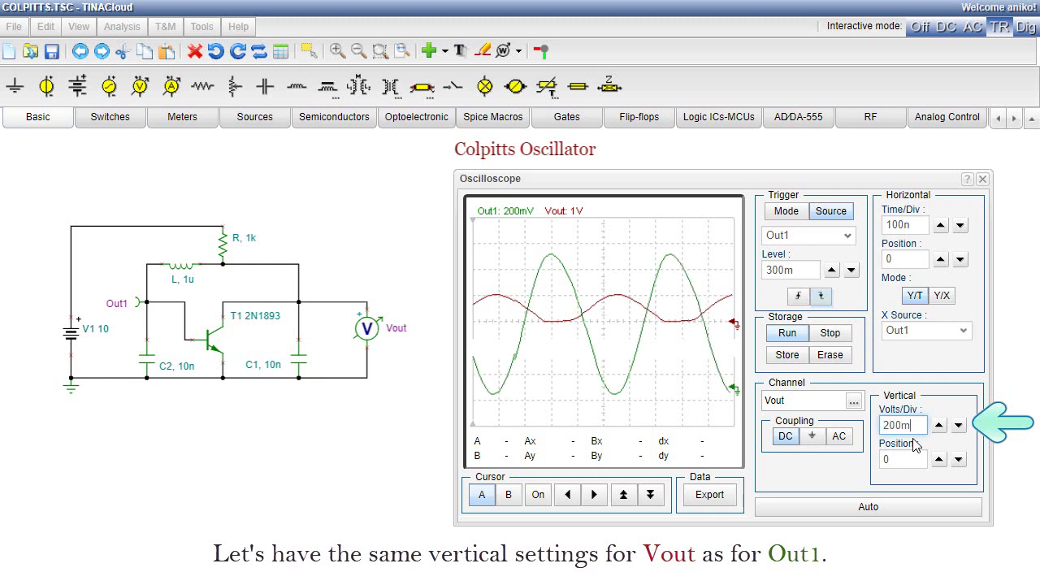
Step: Set the Vout trace to 200m per division with a -500m vertical position
double_click(888, 460)
text(-500m)
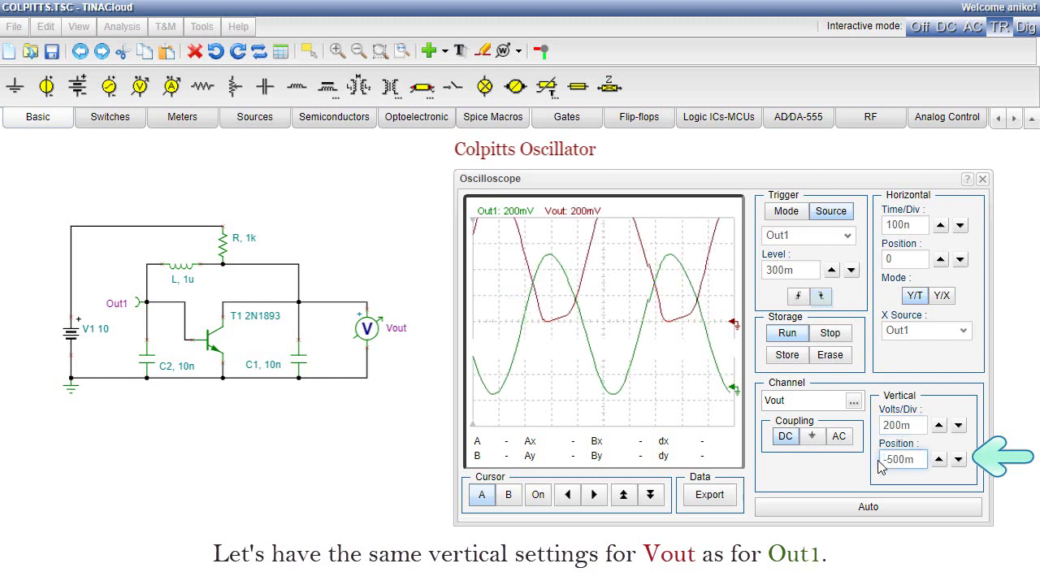
key(Return)
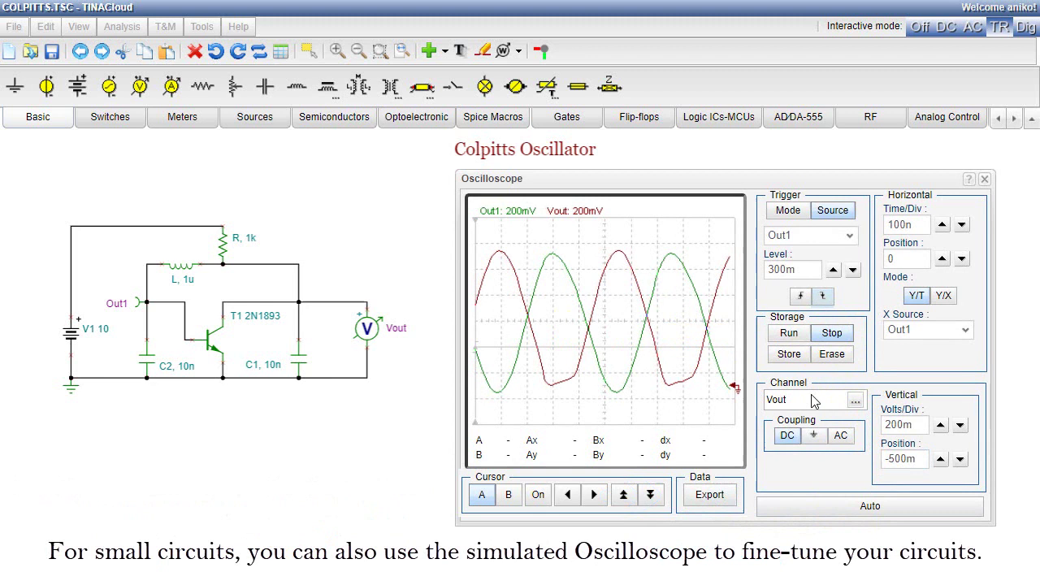
Step: Restart continuous acquisition and auto-redraw the Out1 and Vout traces
click(791, 335)
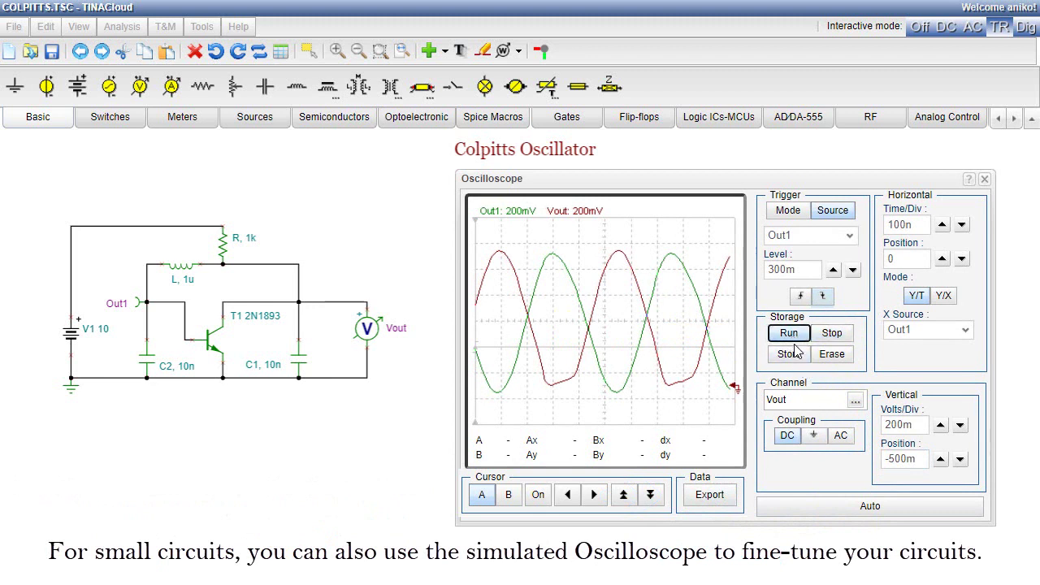
click(811, 511)
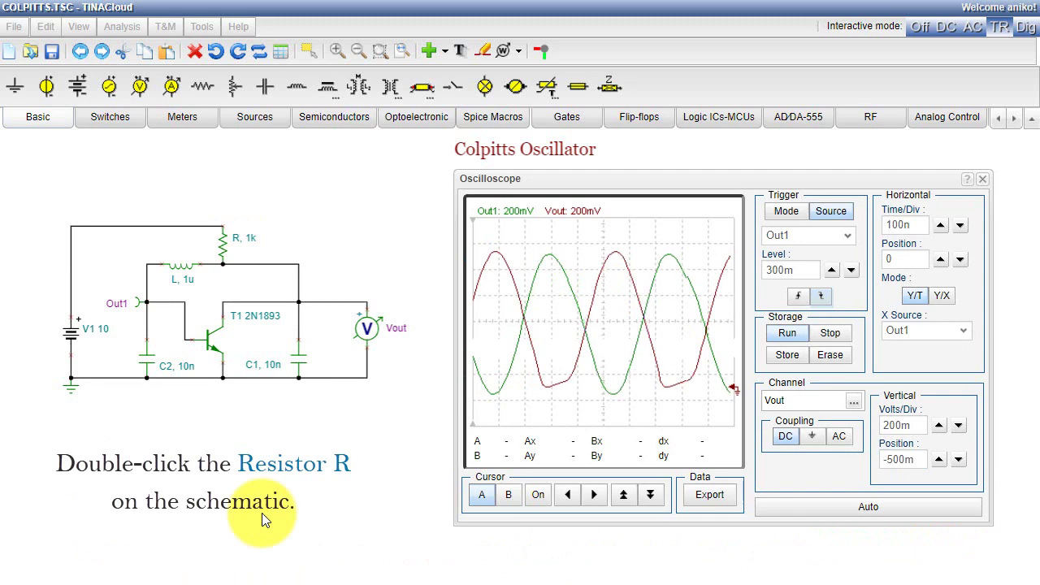
Step: Set resistor R's adjustment step to 500 Ω
double_click(229, 251)
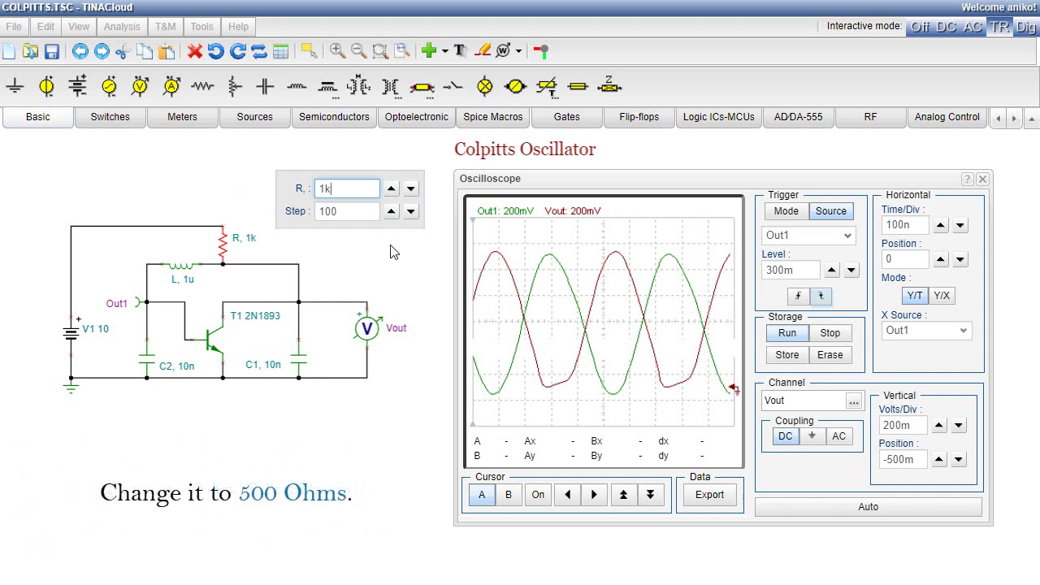
click(336, 212)
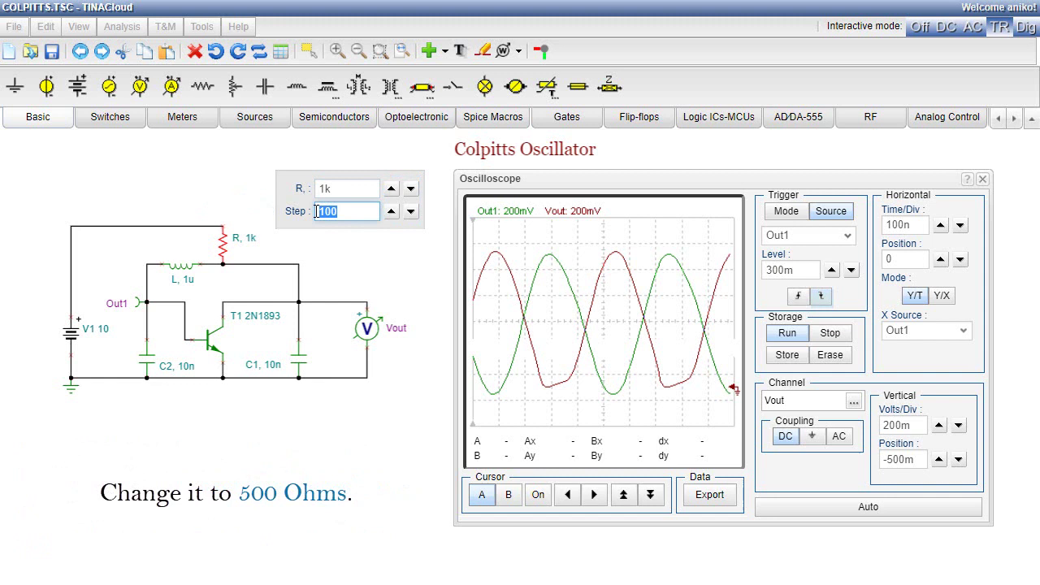
text(500)
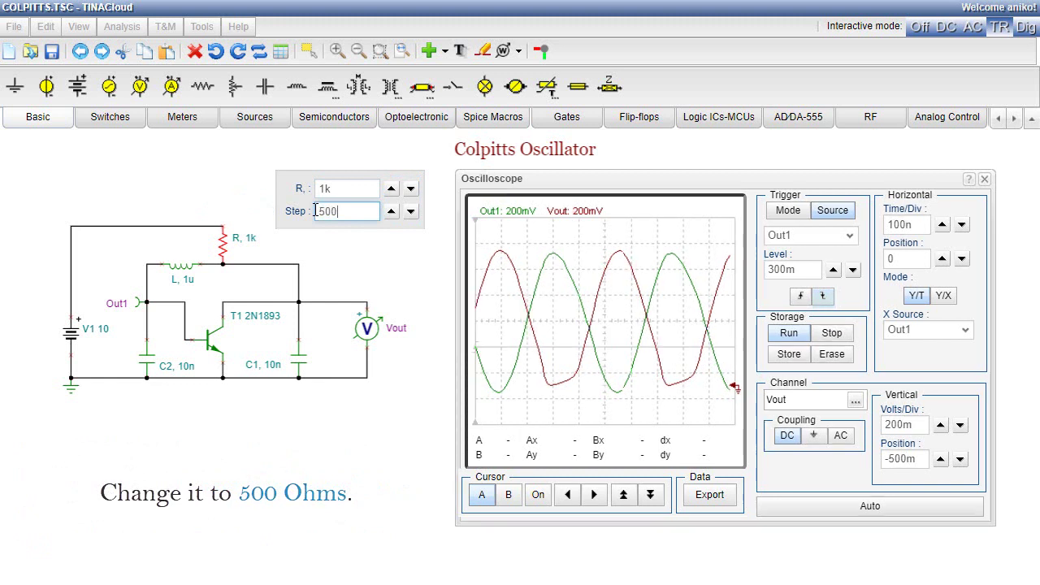
Step: Raise R in 500 Ω increments from 1k up to 5k
click(393, 189)
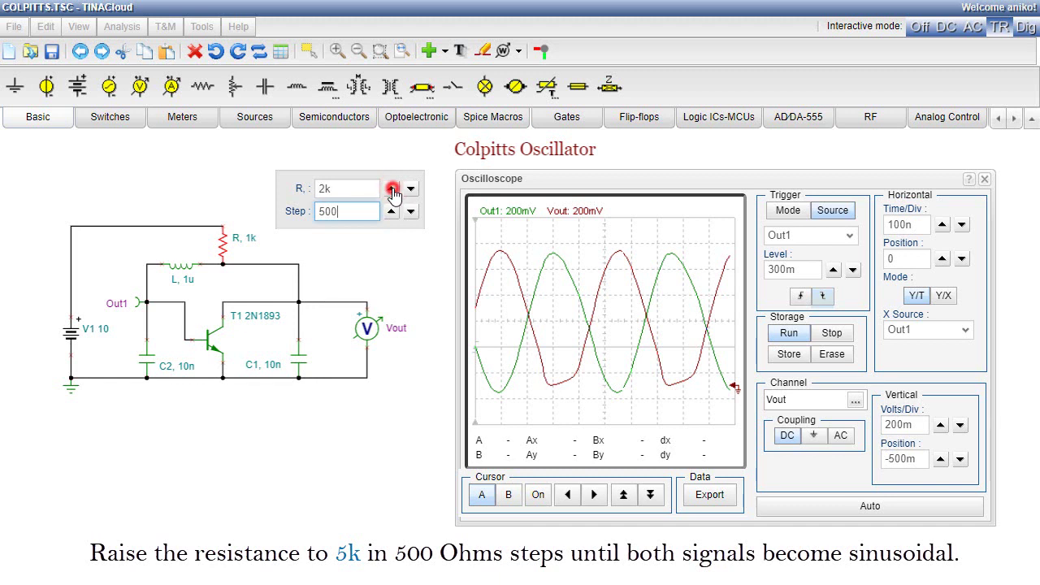
click(392, 189)
click(393, 189)
click(393, 190)
click(392, 189)
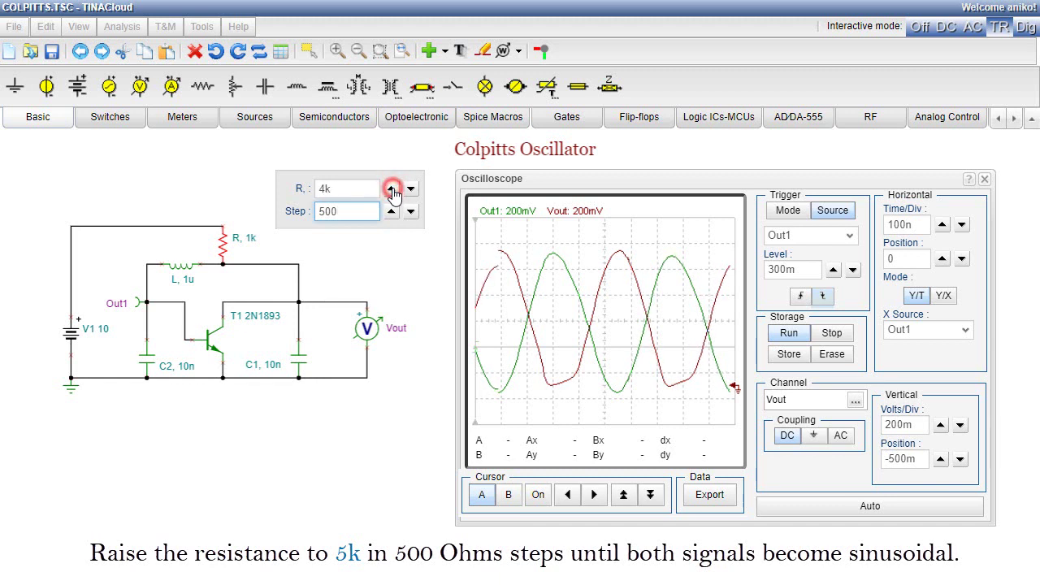
click(393, 190)
click(393, 189)
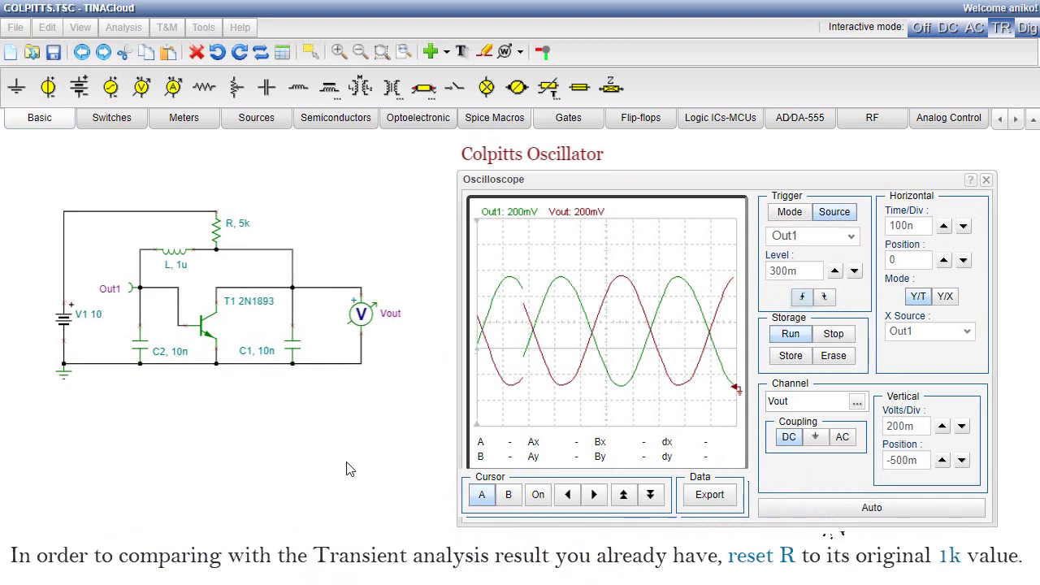
Step: Reset resistor R to 1k
click(229, 237)
double_click(267, 256)
text(1k)
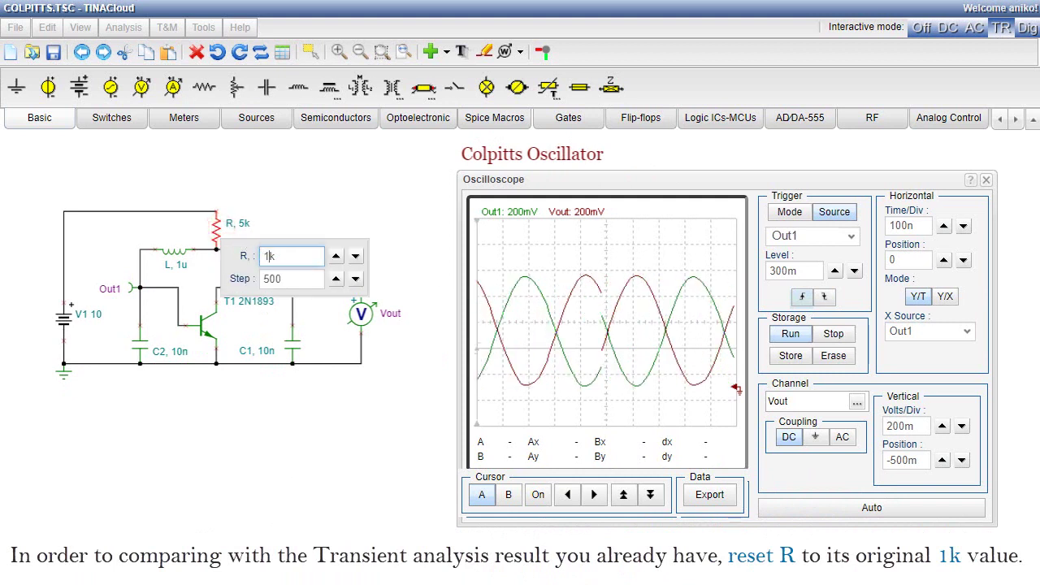
key(Return)
key(Escape)
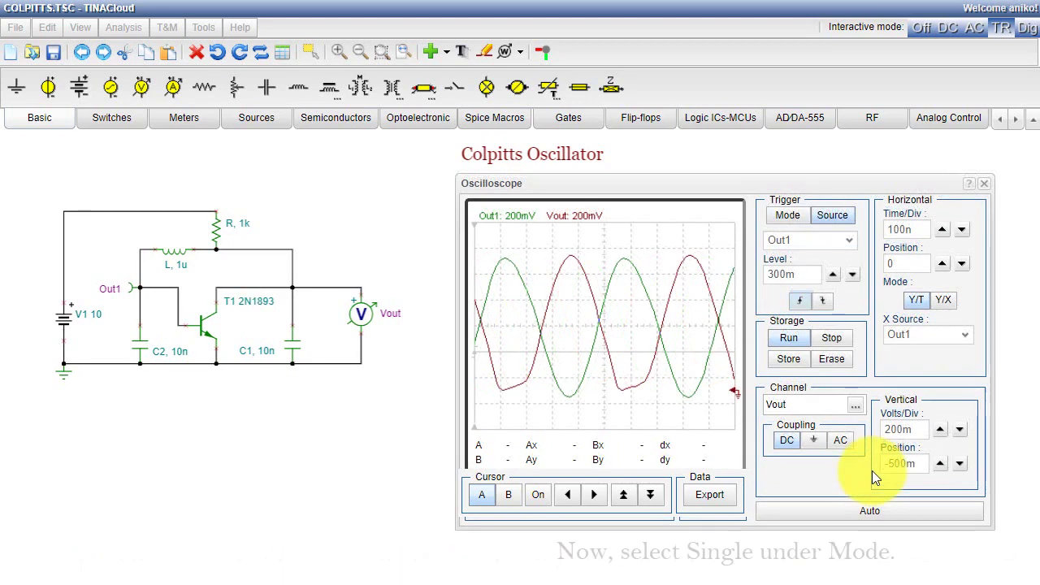
Step: Capture the startup in Single trigger mode at 500n per division with trigger level 0
click(790, 215)
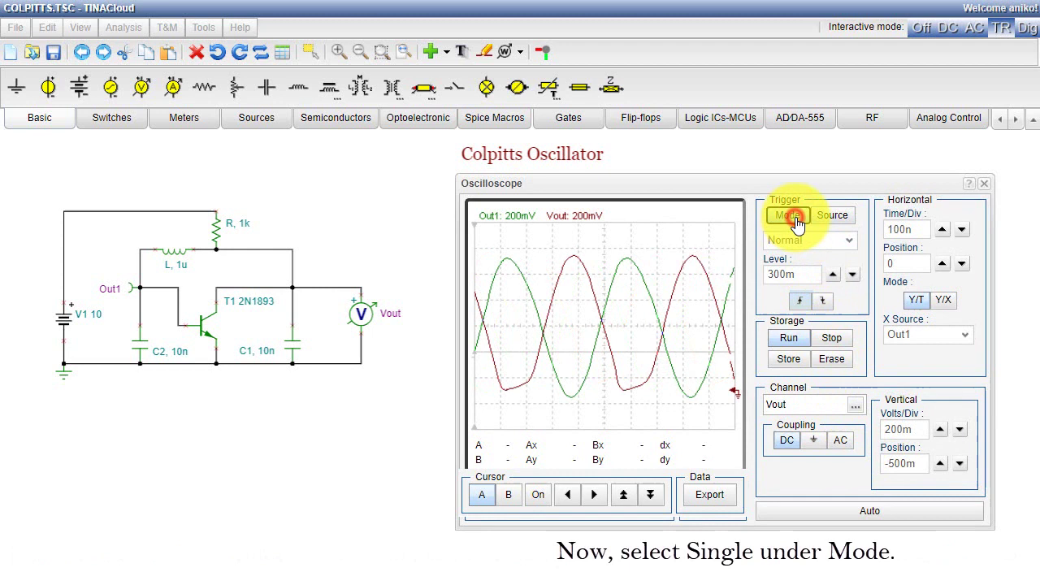
click(850, 240)
click(838, 255)
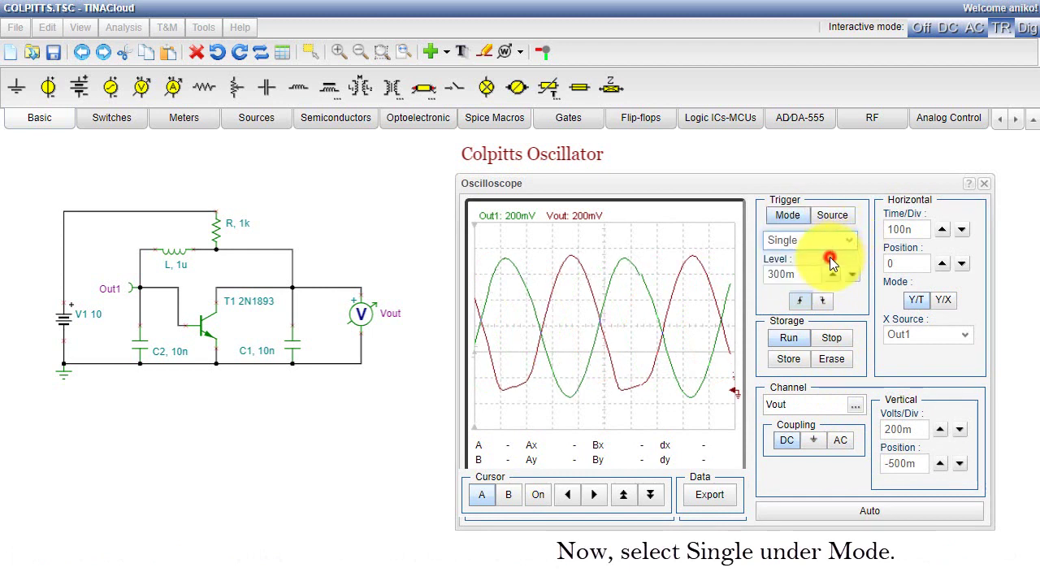
click(893, 231)
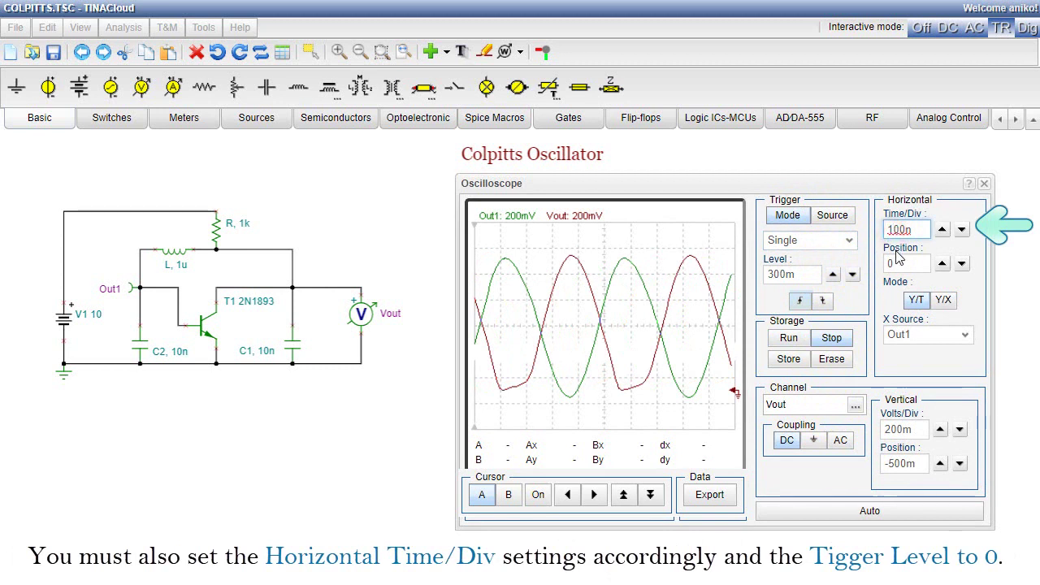
key(BackSpace)
text(5)
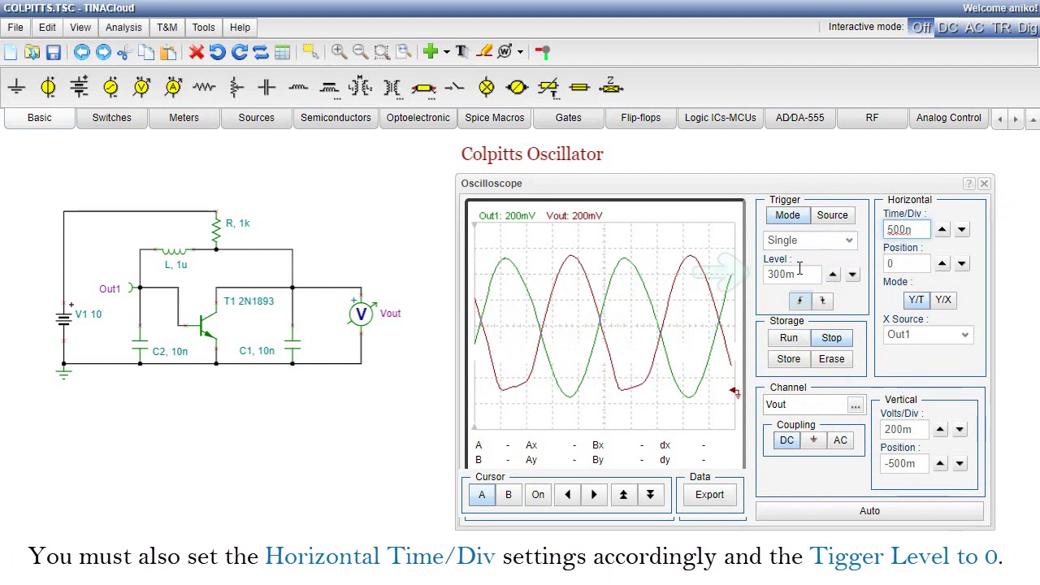
double_click(773, 274)
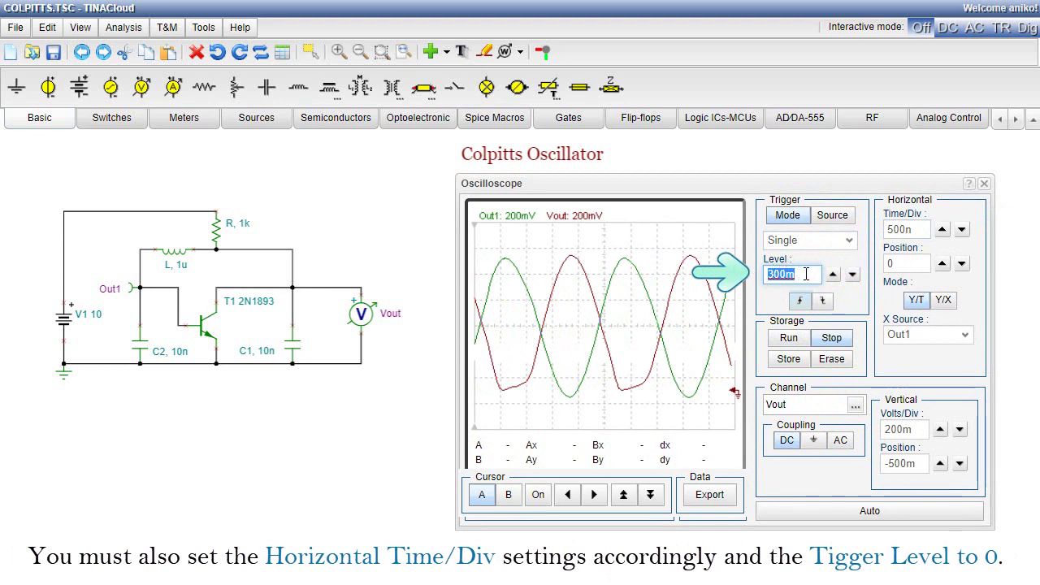
text(0)
click(787, 340)
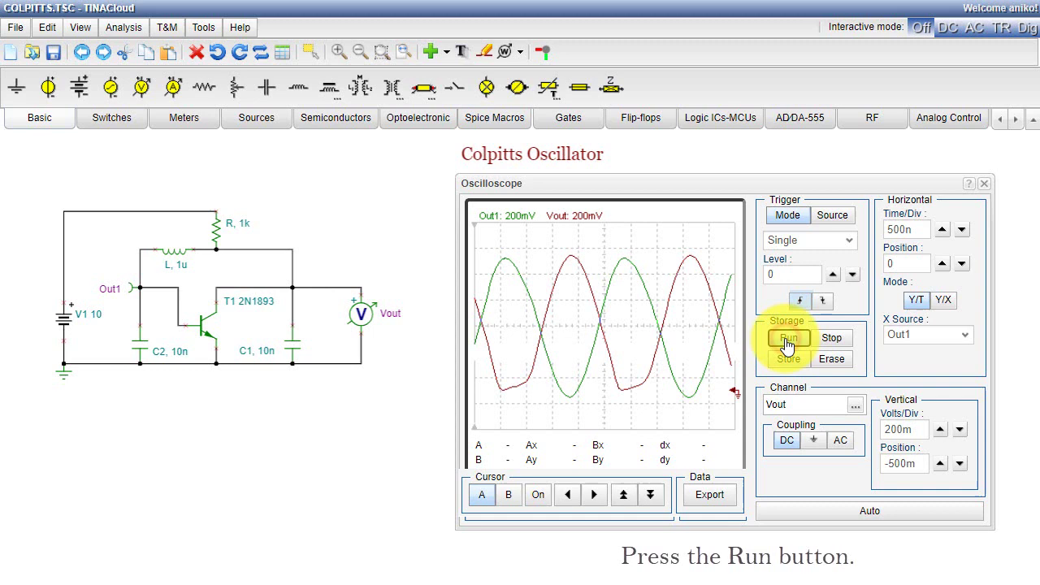
click(789, 338)
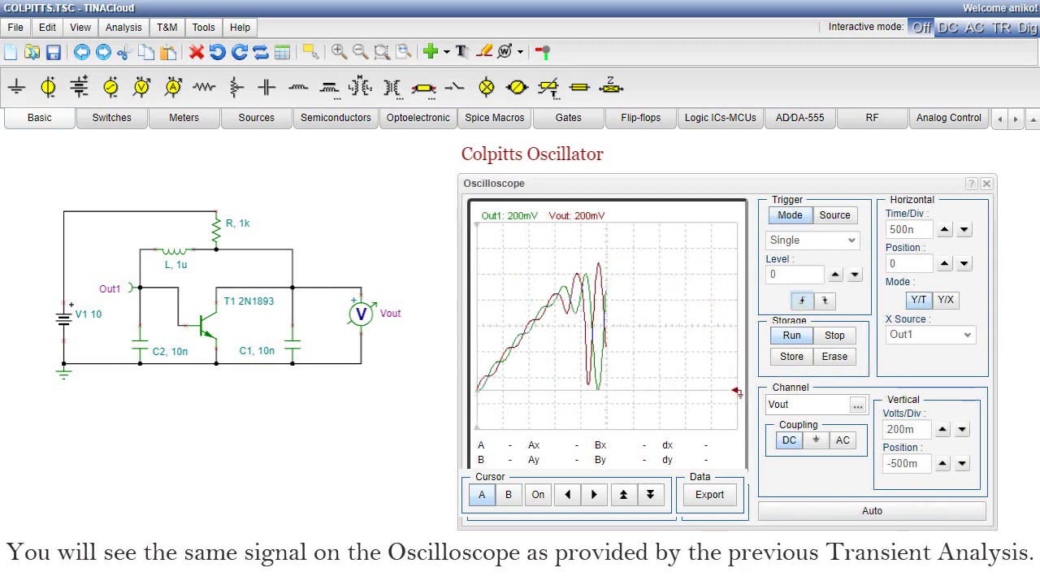